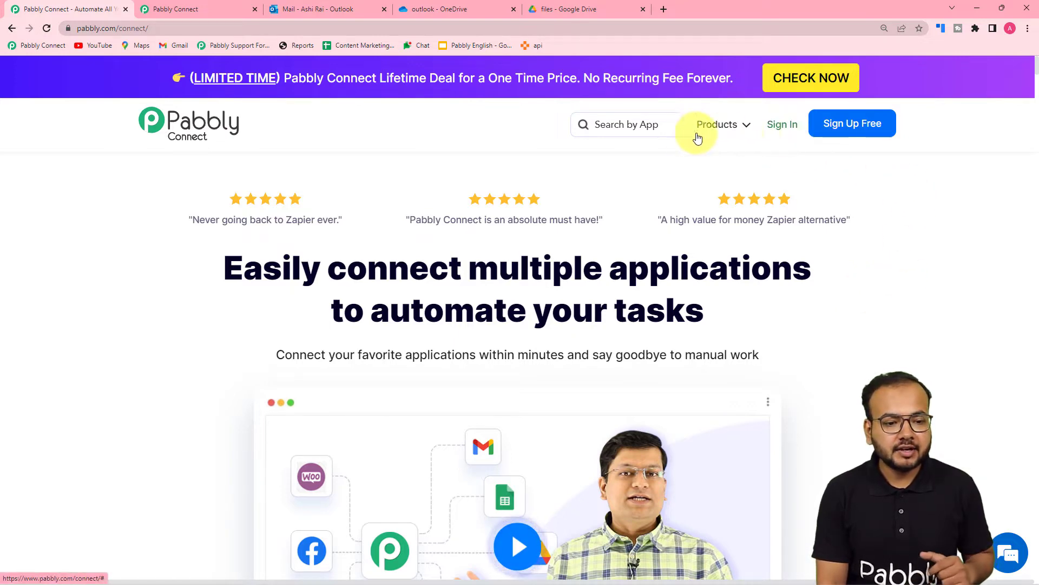
Step: From the Pabbly Connect dashboard, create a workflow named 'Google Drive to Microsoft OneDrive'
click(719, 132)
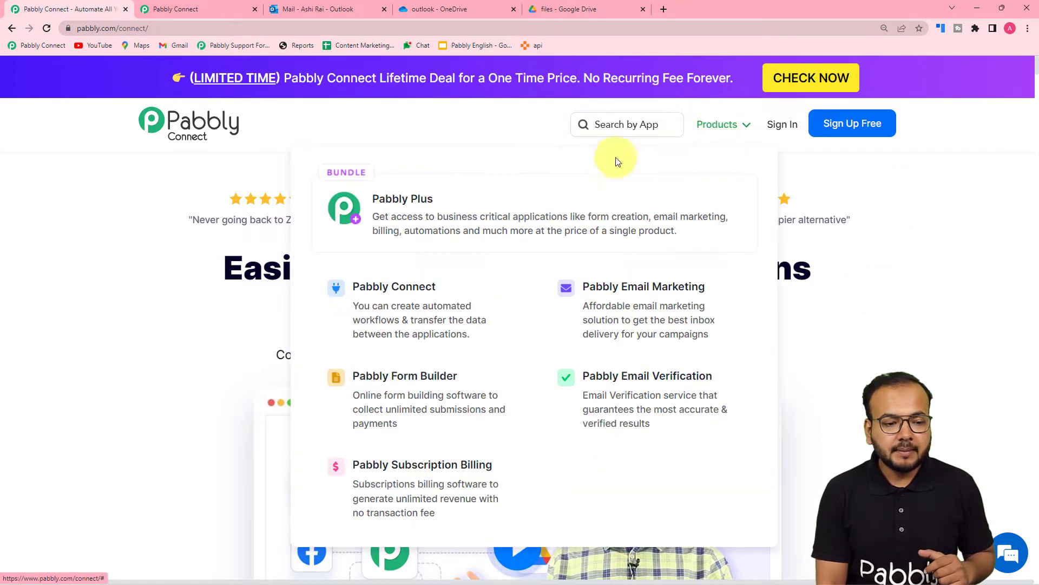
click(410, 332)
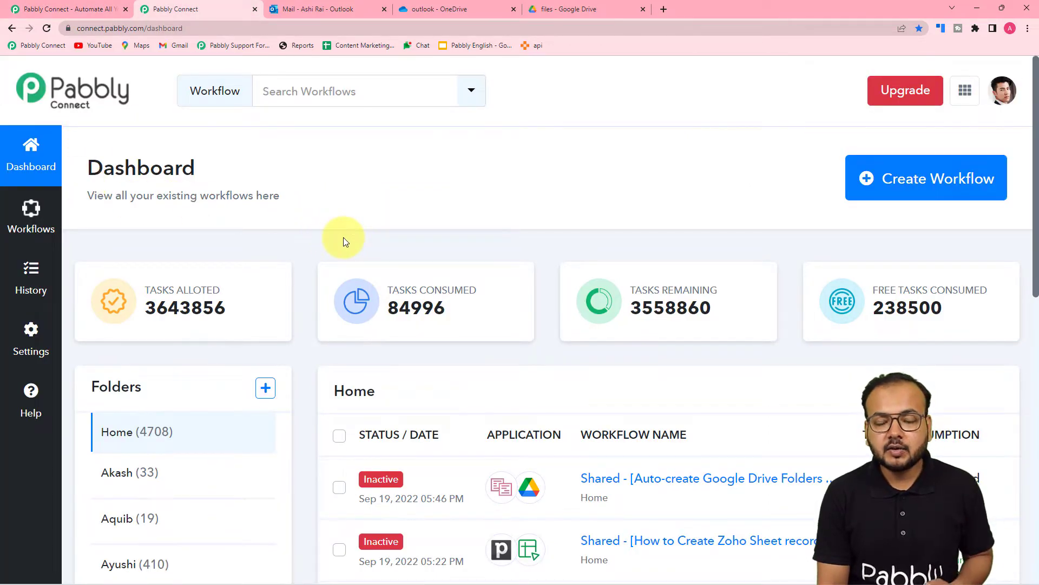
click(902, 188)
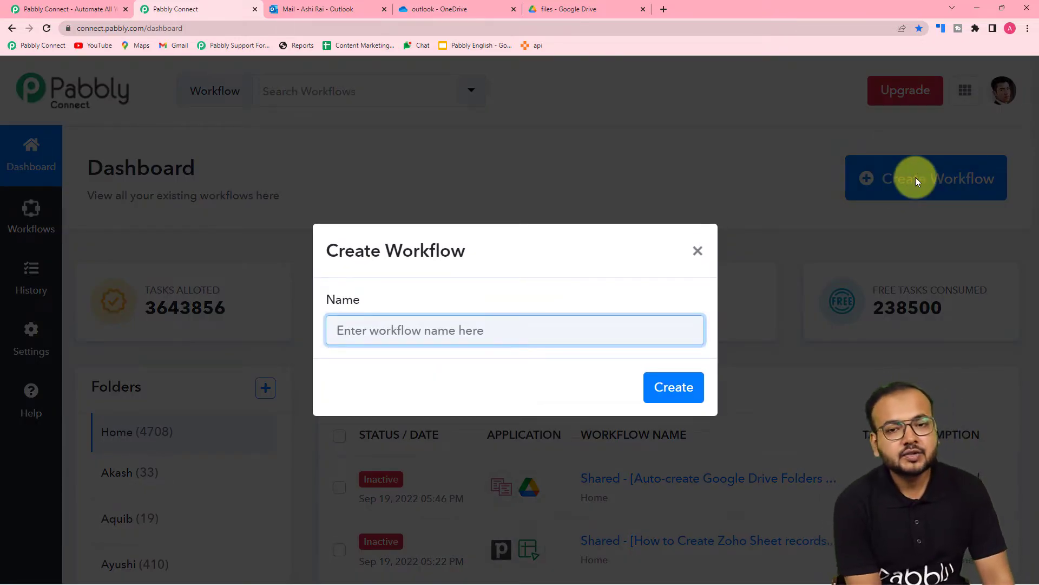
text(Goog)
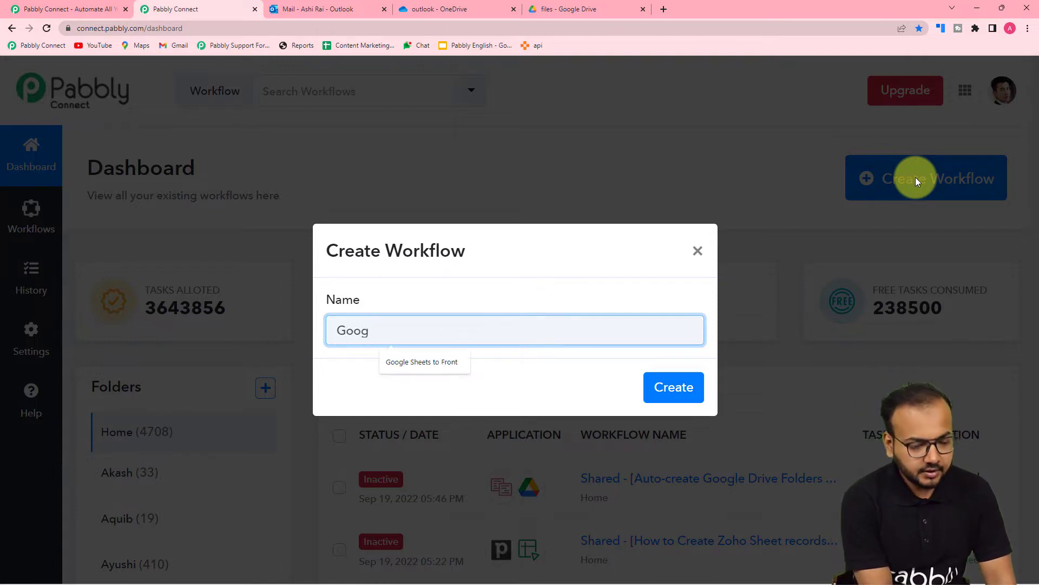
text(le Fr)
key(BackSpace)
key(BackSpace)
key(BackSpace)
text(Drive to Microsof)
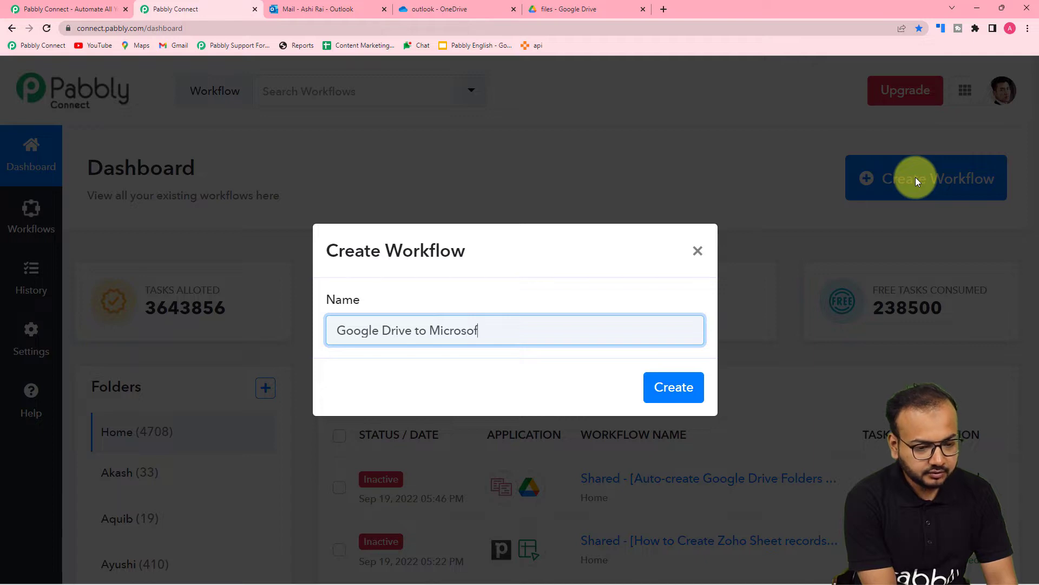
text(OneDrive)
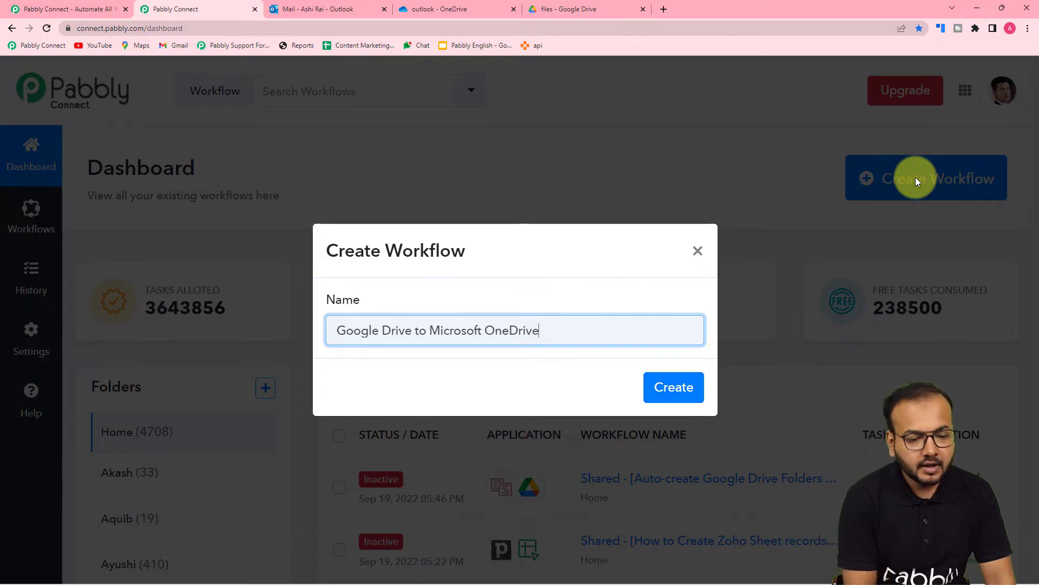
click(668, 395)
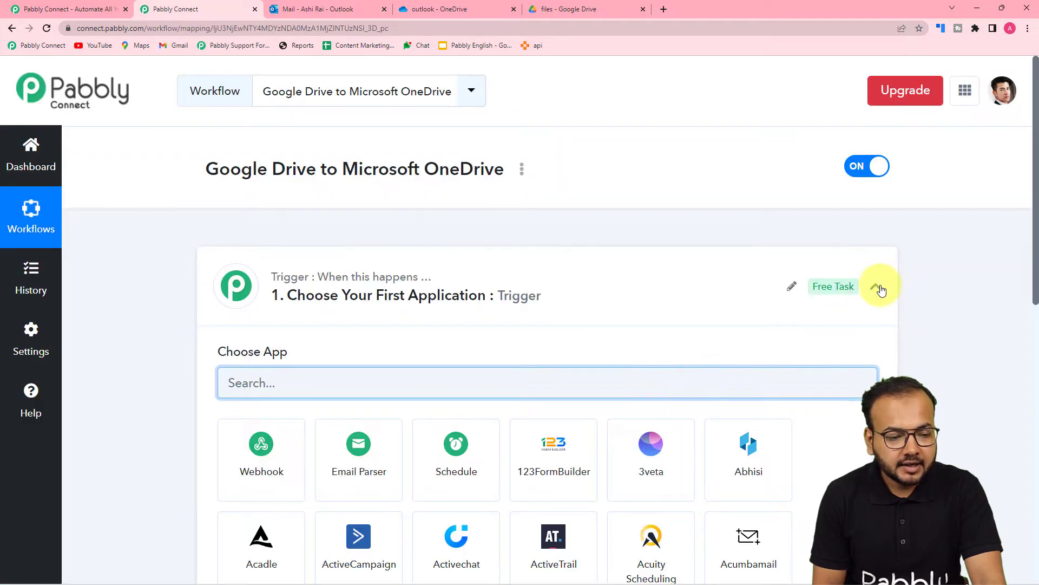
Step: Expand the Trigger and Action cards and focus the Trigger's Choose App search box
click(878, 288)
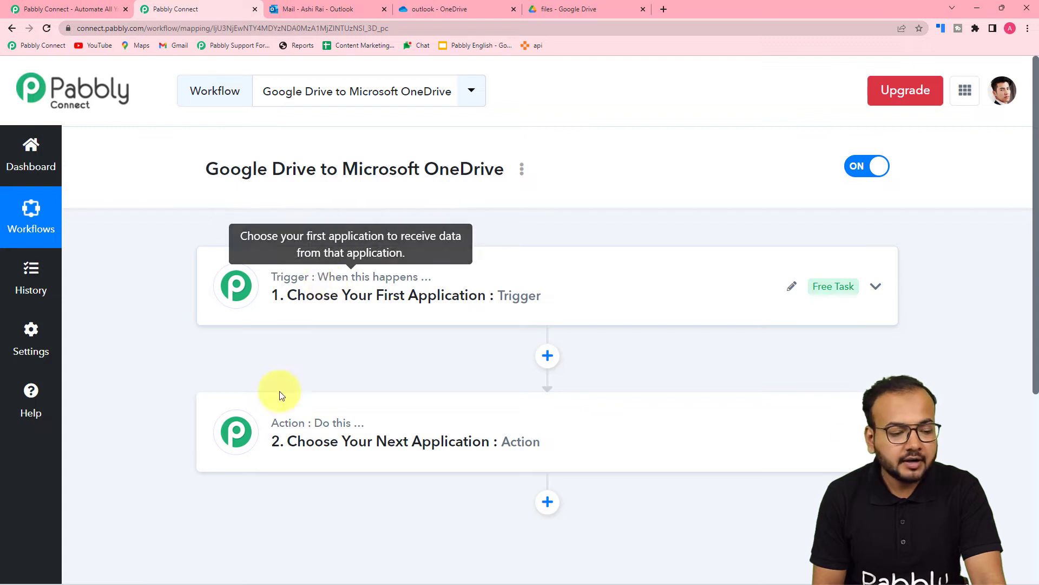
click(307, 319)
scroll(306, 319, down, 2)
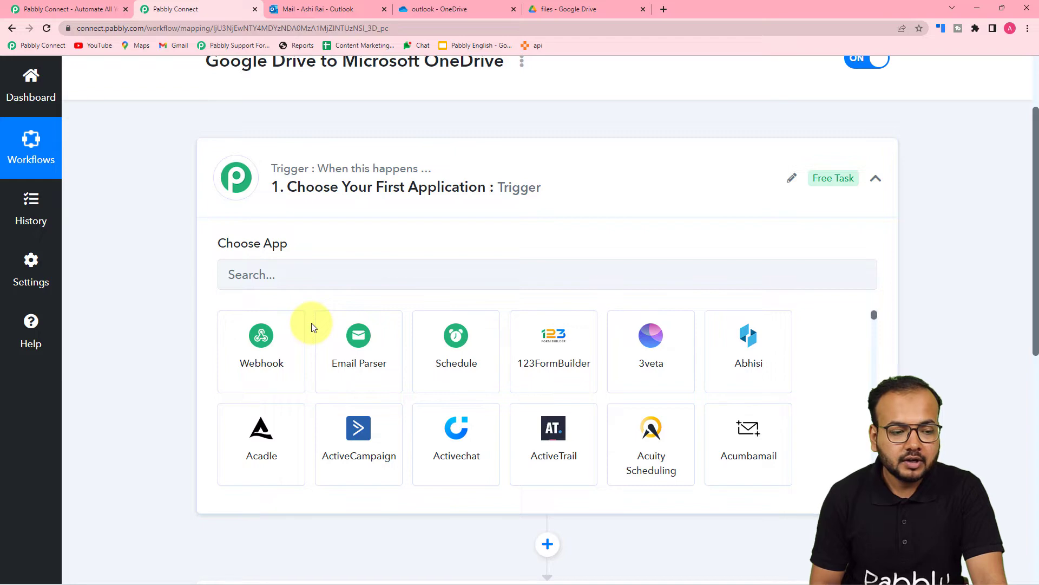
scroll(288, 371, down, 5)
scroll(174, 364, down, 8)
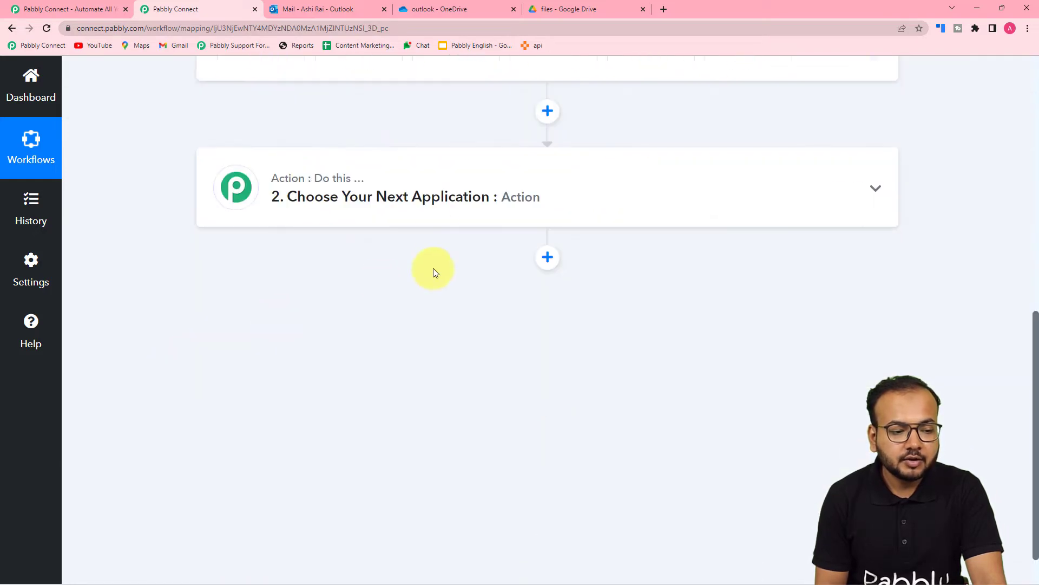
click(424, 212)
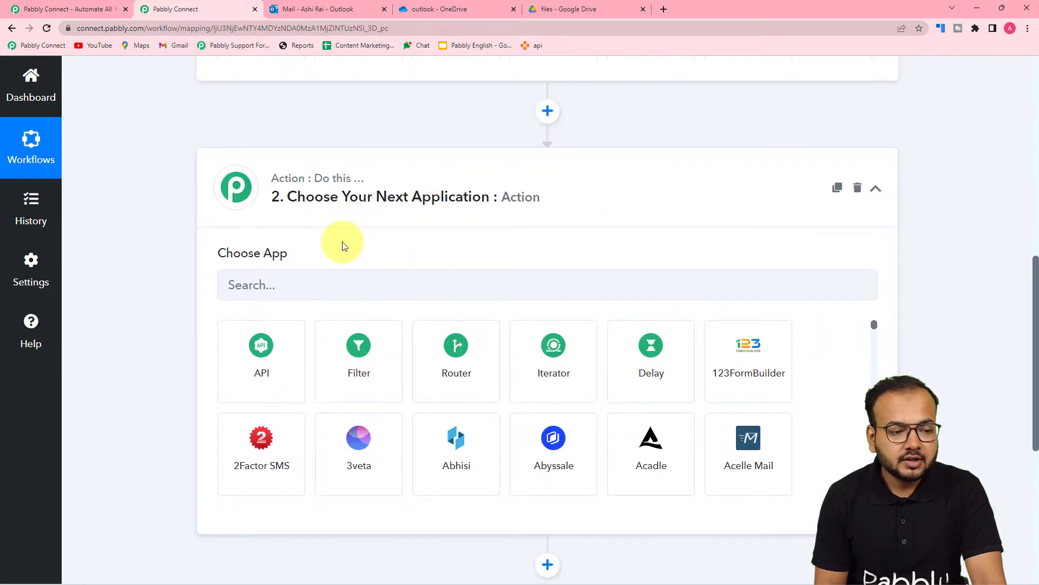
scroll(343, 247, up, 8)
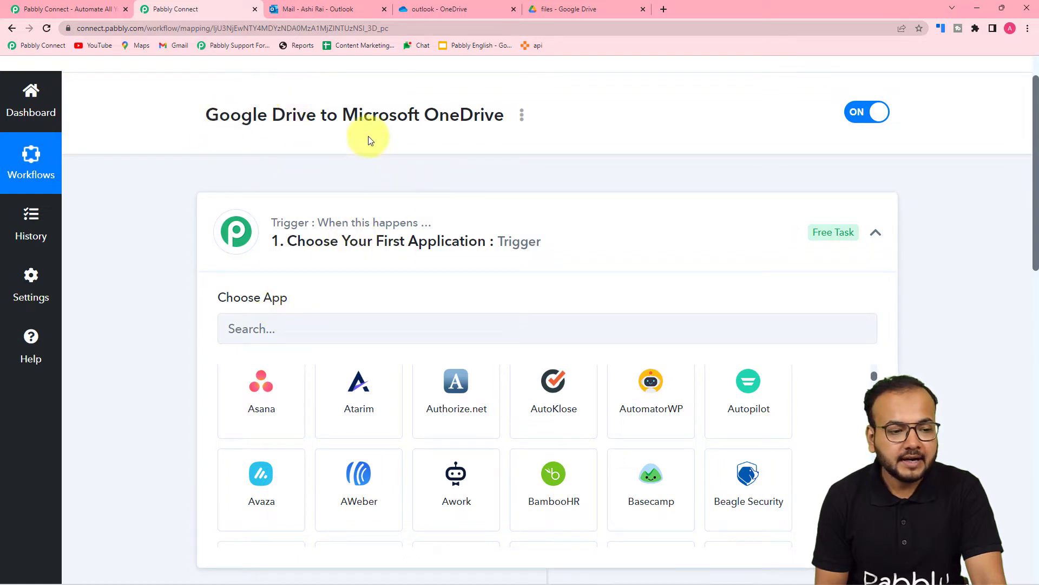
scroll(370, 192, down, 1)
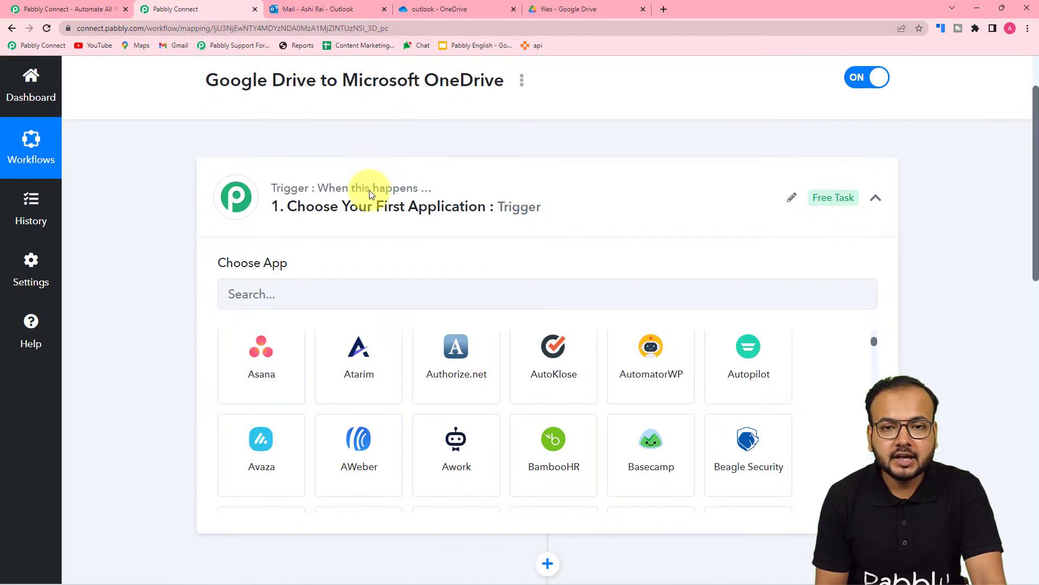
click(322, 282)
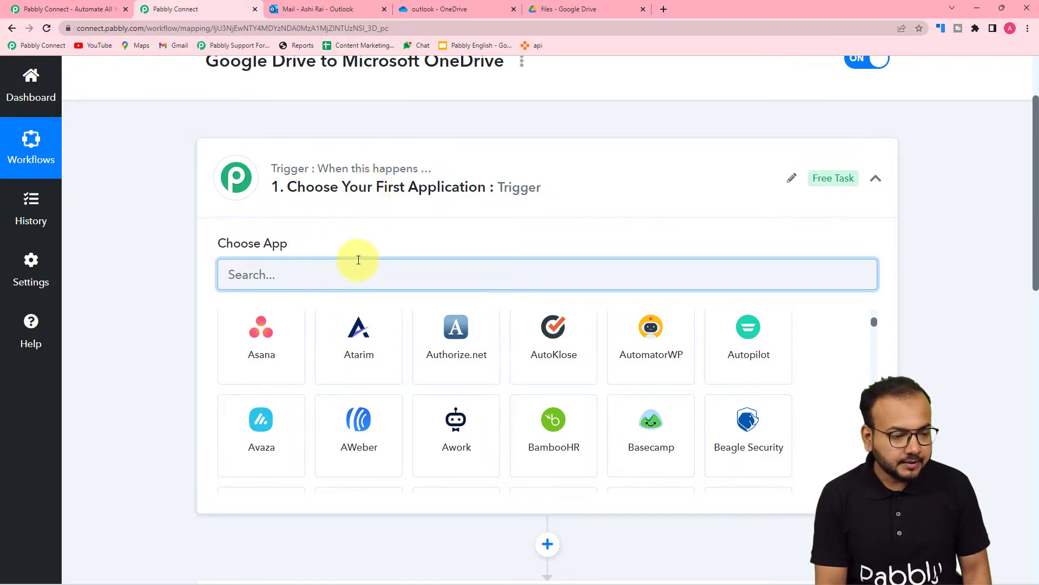
Step: Set the trigger to Google Drive's 'New File in Specific Folder' event, polling every 10 minutes
text(goo)
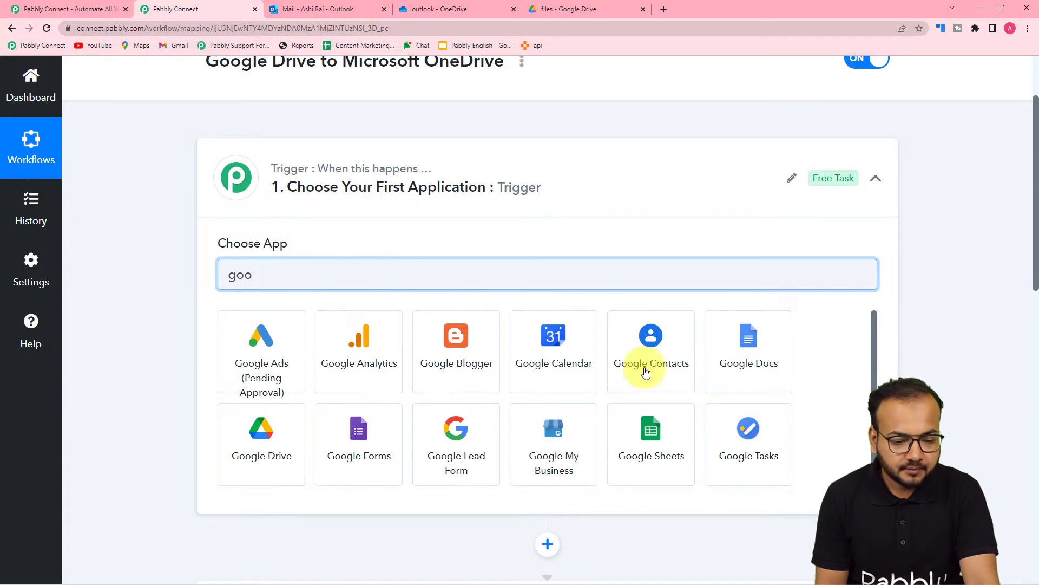
click(252, 433)
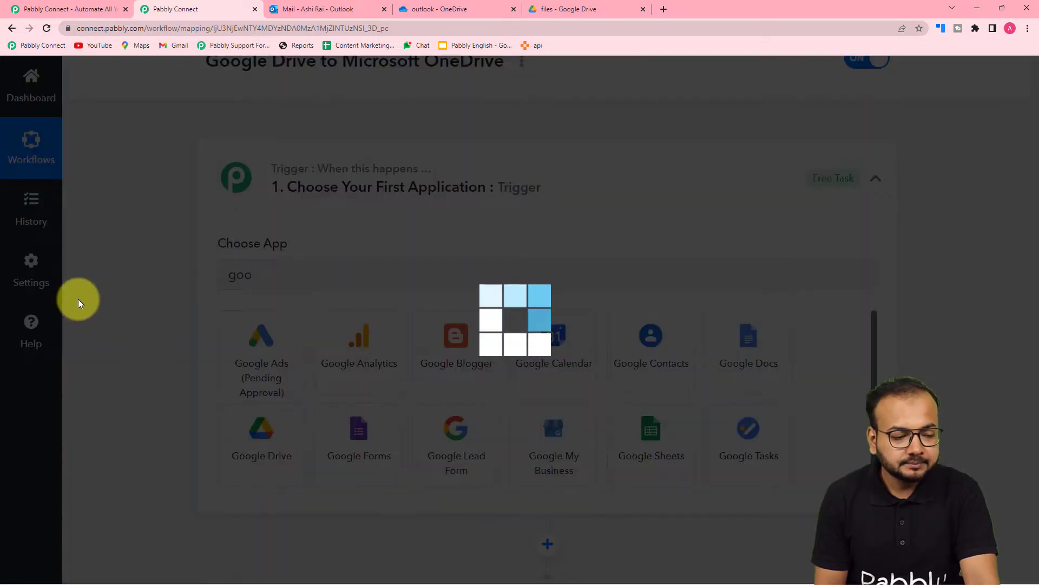
scroll(78, 303, down, 4)
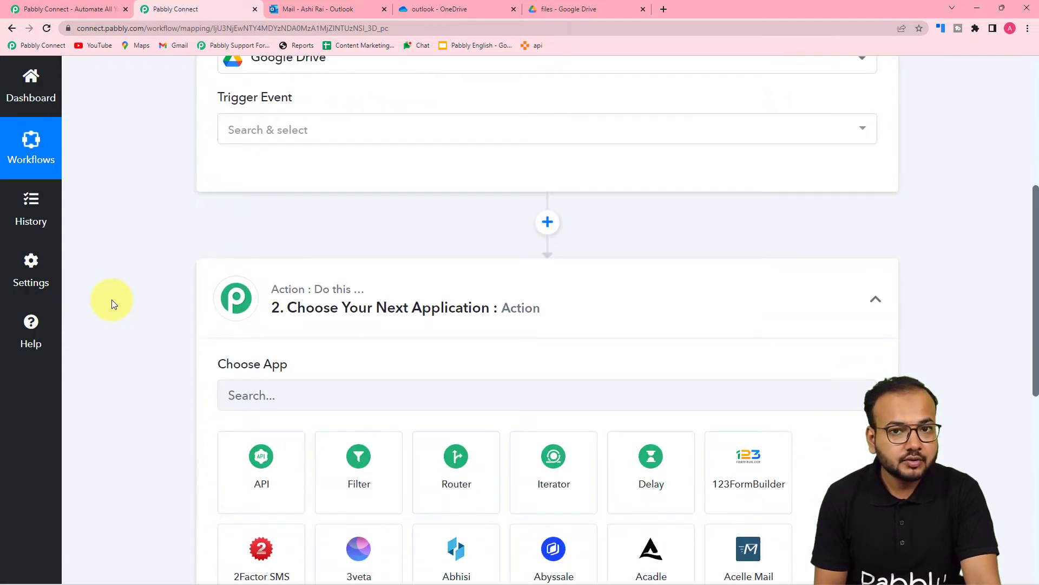
click(323, 131)
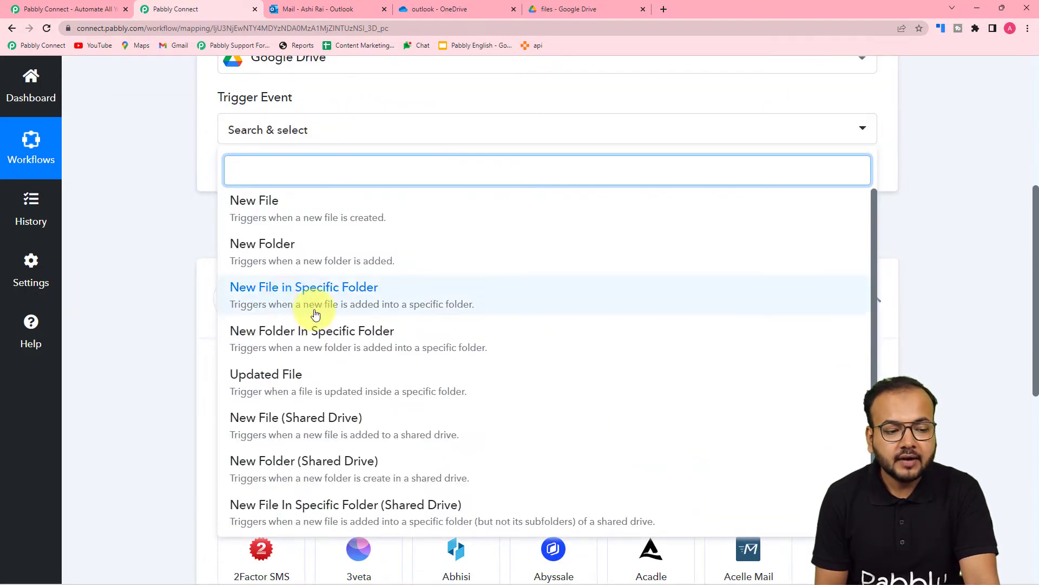
click(339, 304)
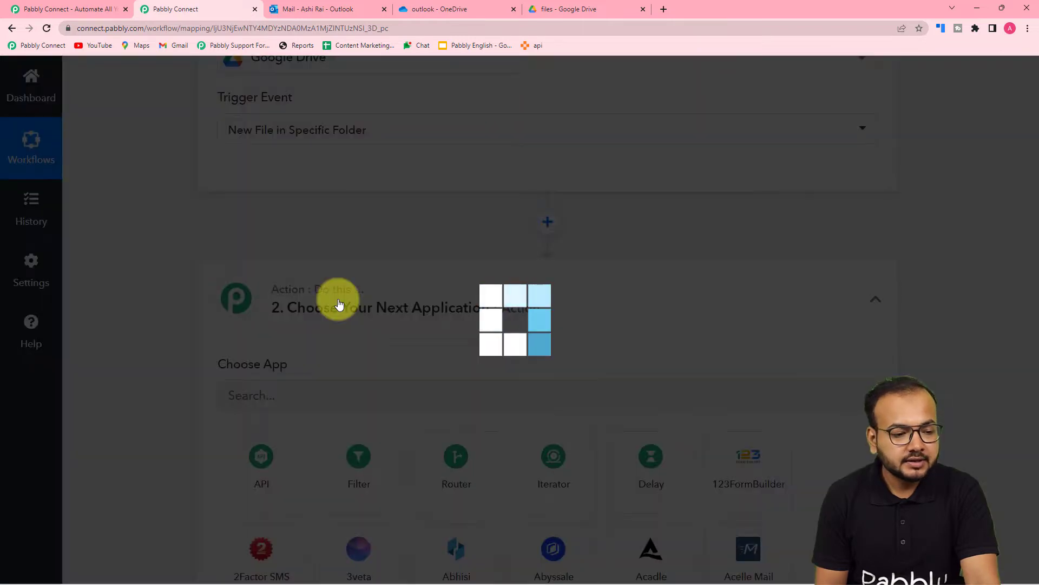
scroll(192, 219, up, 4)
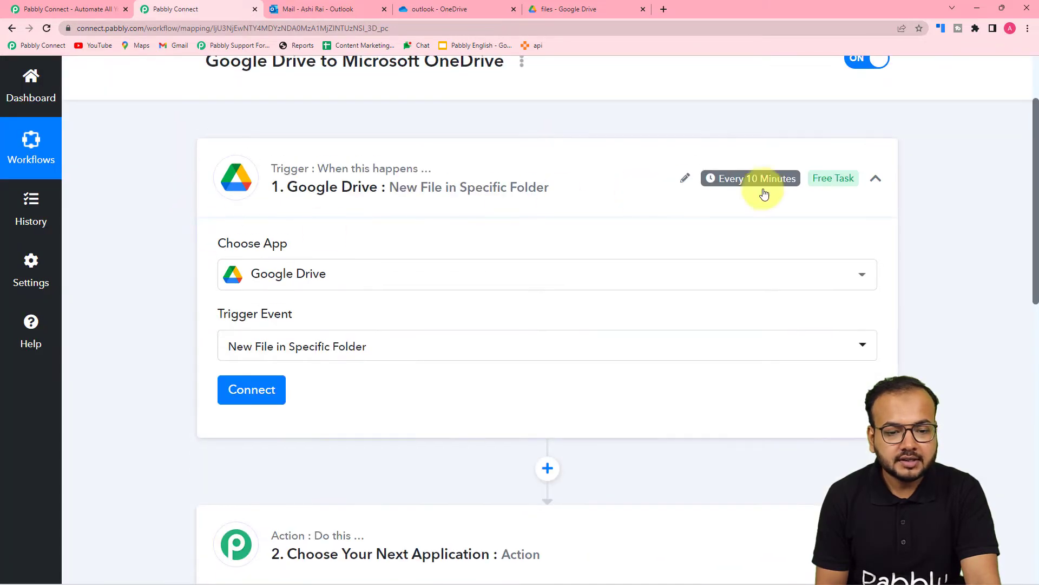
mouse_move(737, 188)
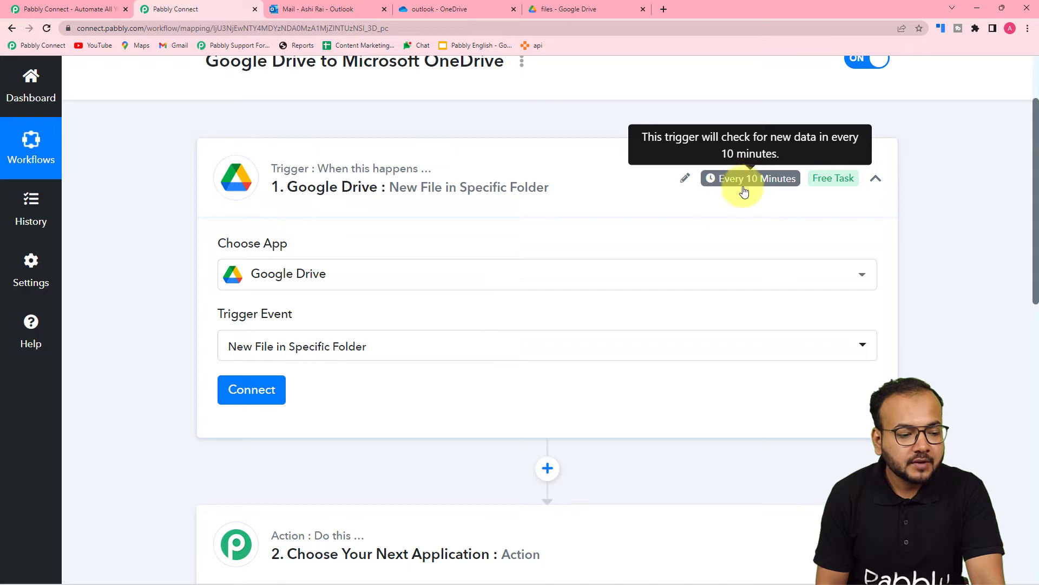
scroll(741, 190, down, 1)
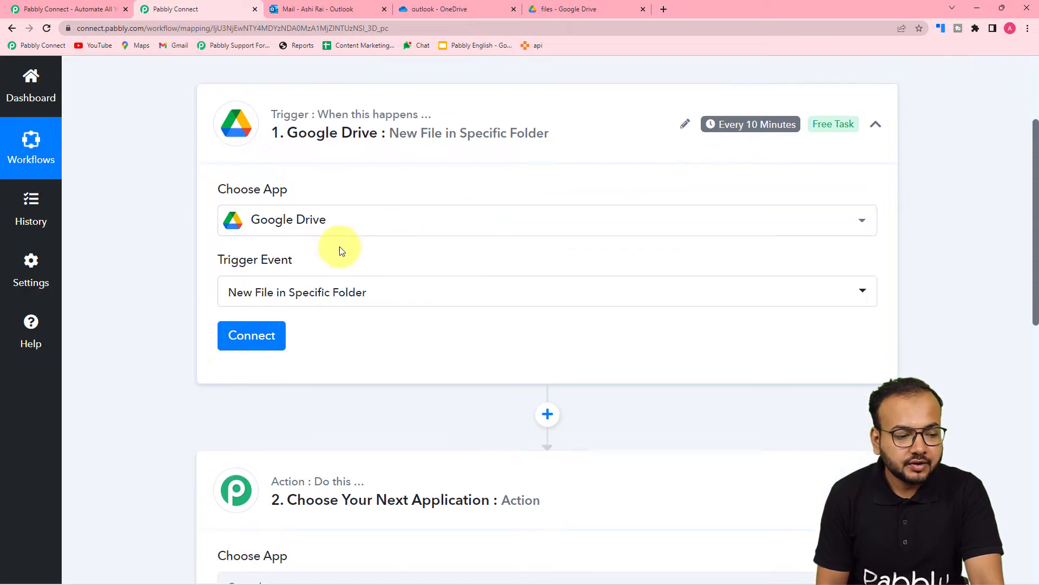
Step: Connect a new Google Drive account to the trigger and grant Pabbly Connect access
click(255, 338)
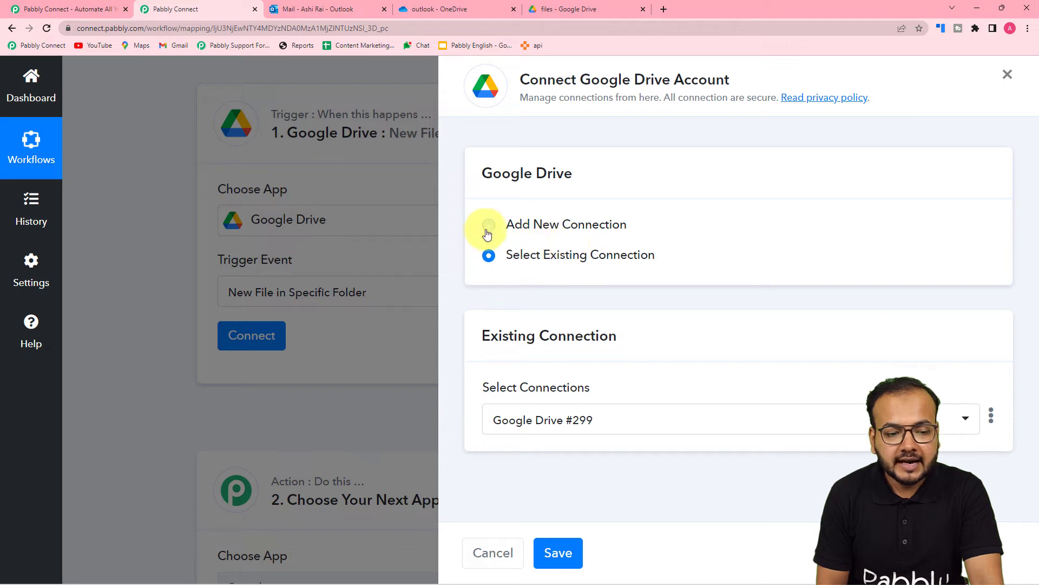
click(488, 225)
click(535, 405)
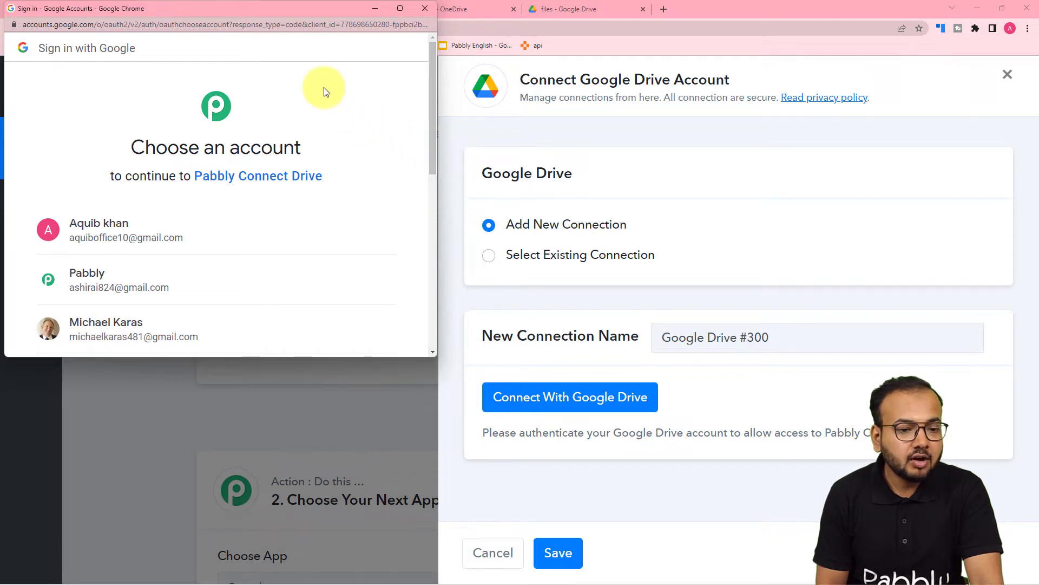
scroll(286, 149, down, 1)
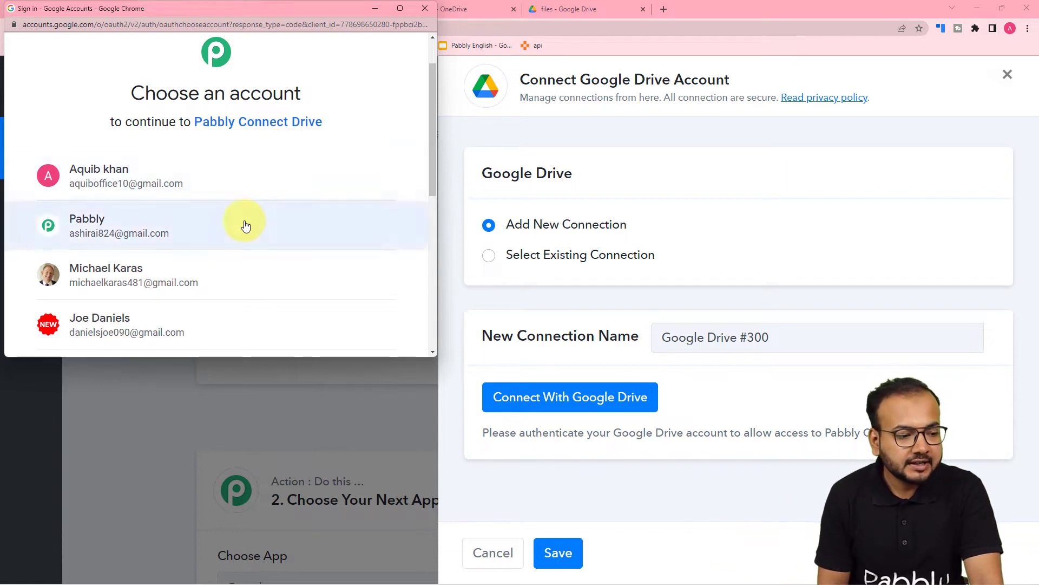
click(365, 221)
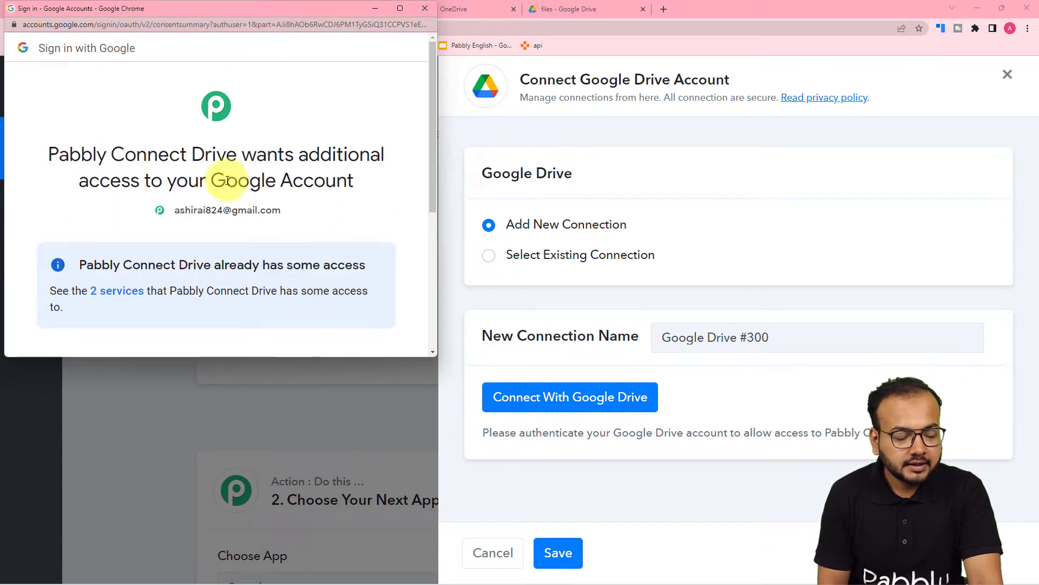
scroll(244, 181, down, 5)
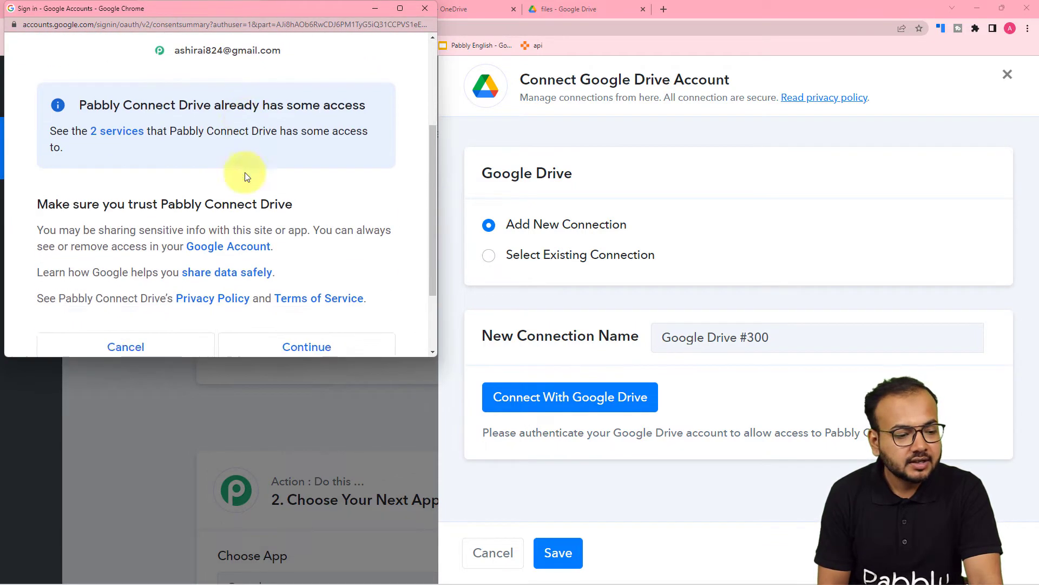
click(280, 249)
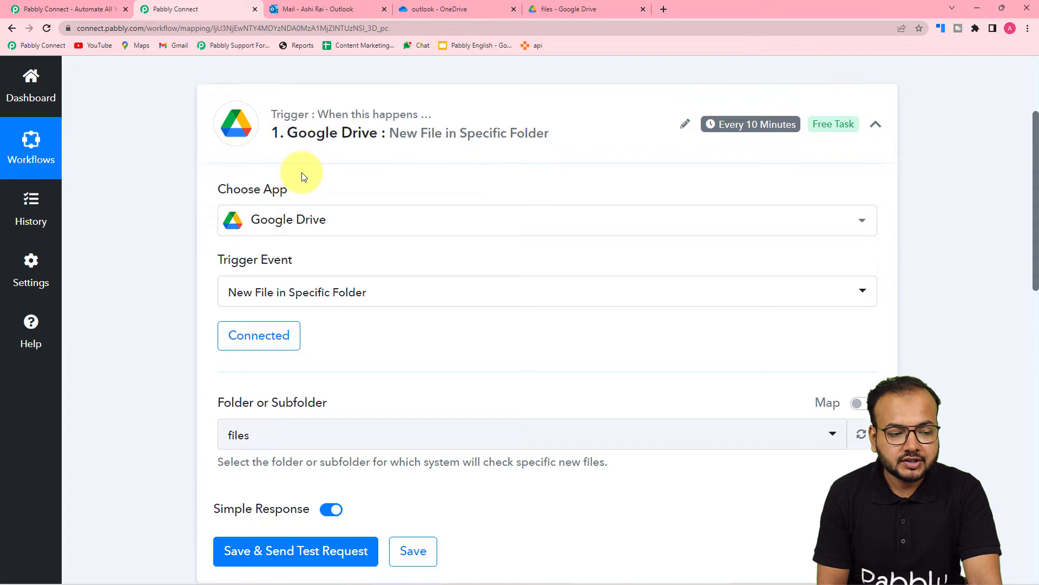
Step: View the 'files' folder in the Google Drive browser tab
scroll(232, 205, down, 2)
scroll(352, 245, down, 2)
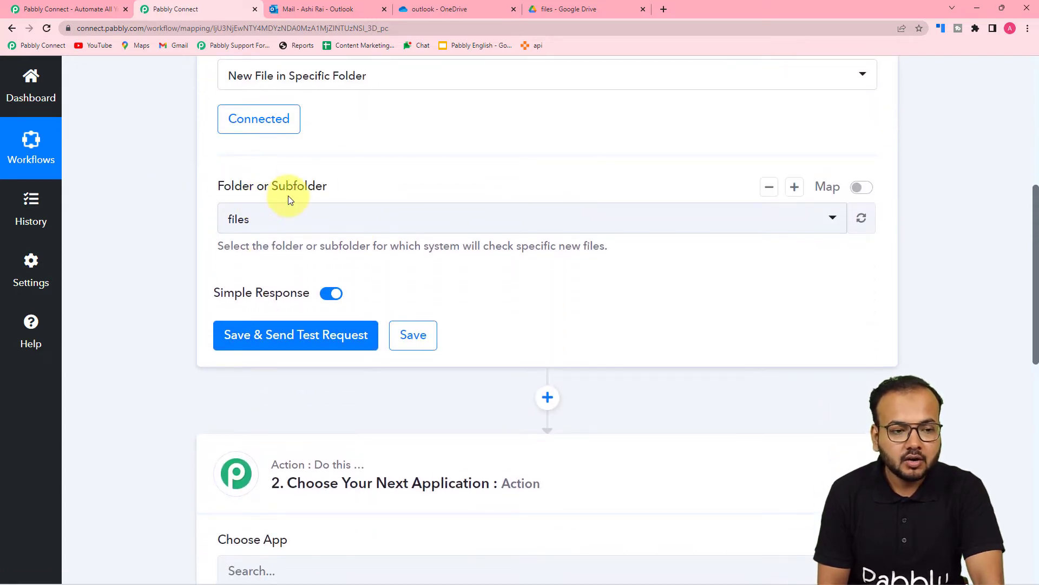
click(606, 12)
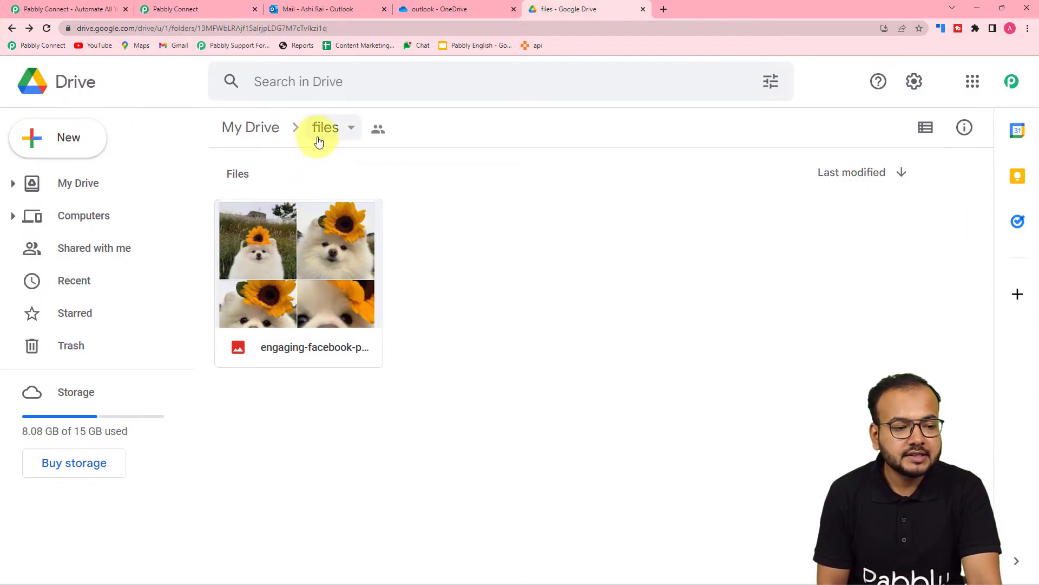
Step: Back in the workflow, show the trigger's Folder or Subfolder list
click(209, 4)
click(246, 221)
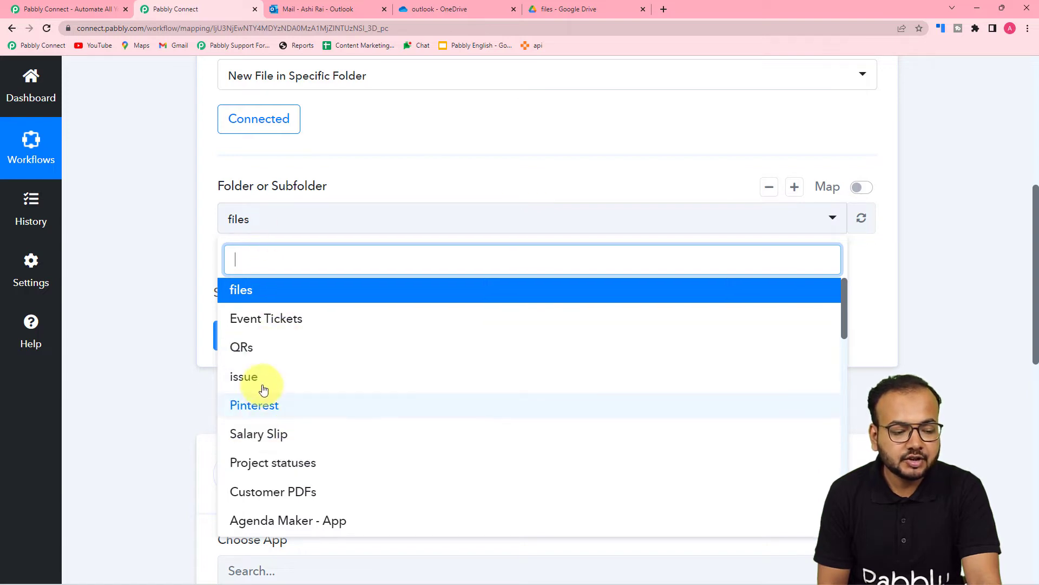
Step: Choose 'files' as the watched folder and confirm it holds the puppy image in Drive
click(257, 295)
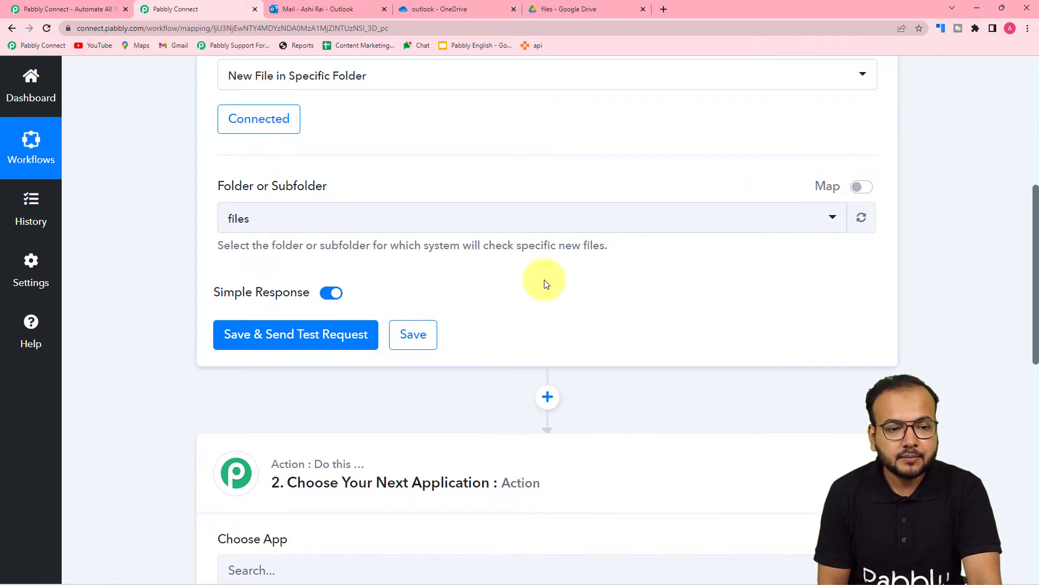
click(563, 8)
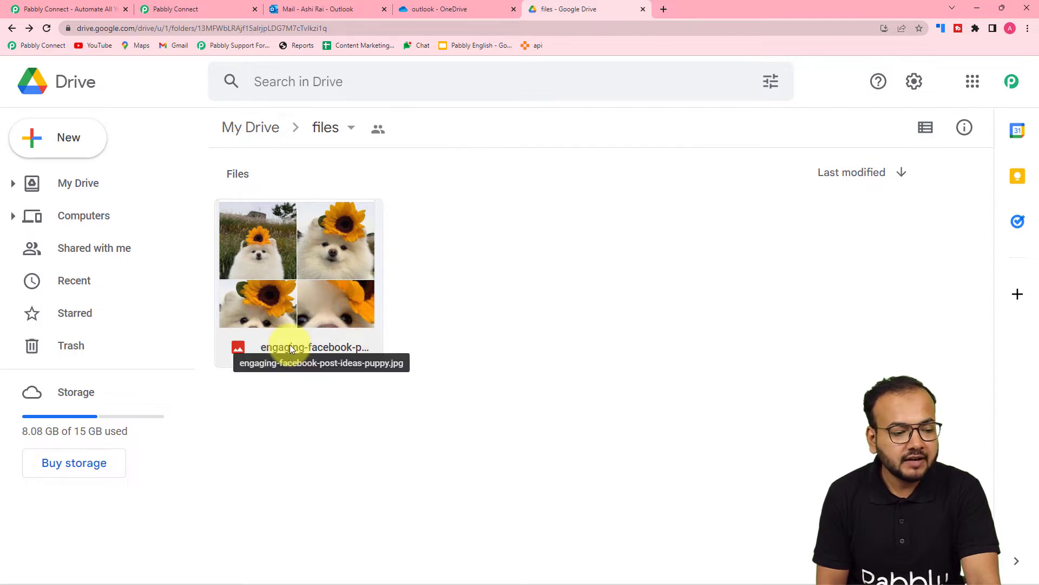
click(179, 9)
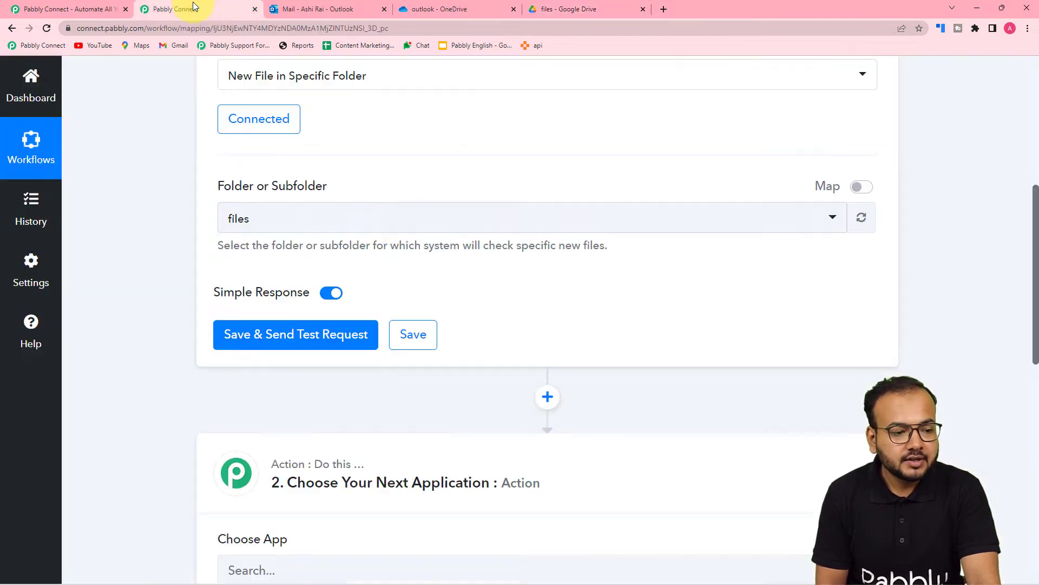
Step: Save the trigger with a test request, then show the 'files' folder's options in Drive
click(252, 343)
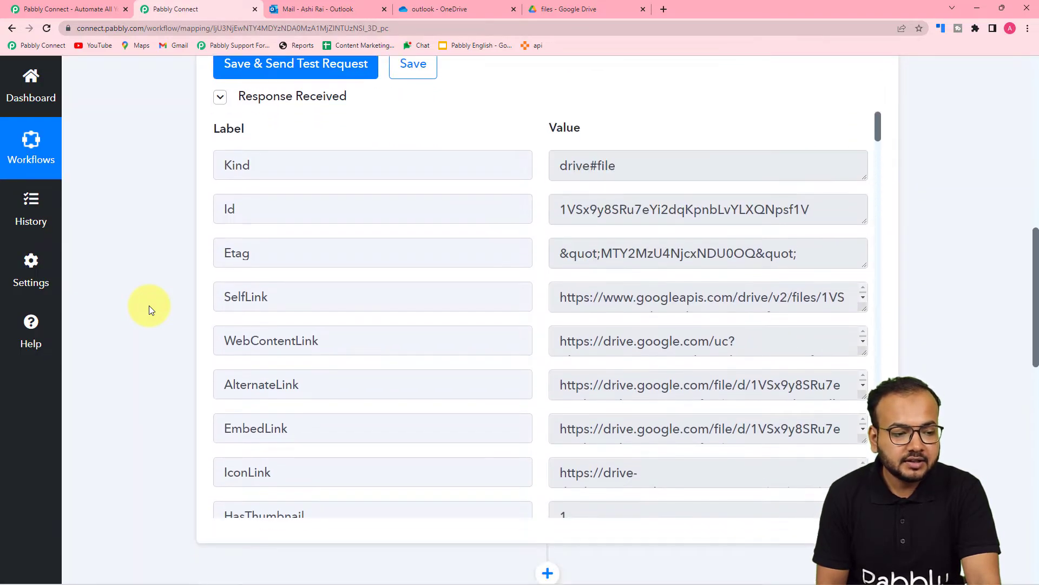
scroll(352, 253, down, 1)
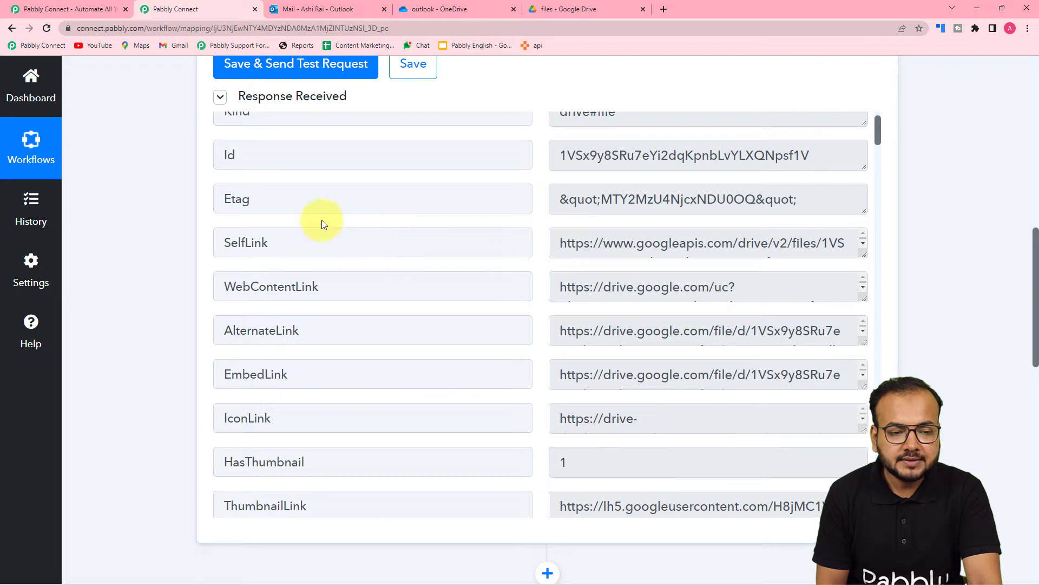
click(560, 9)
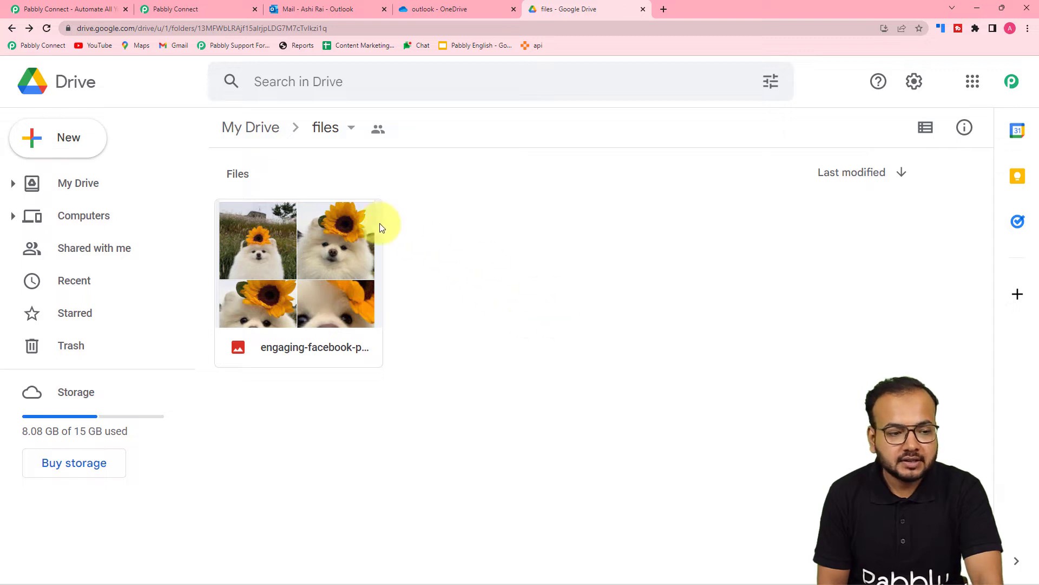
click(341, 135)
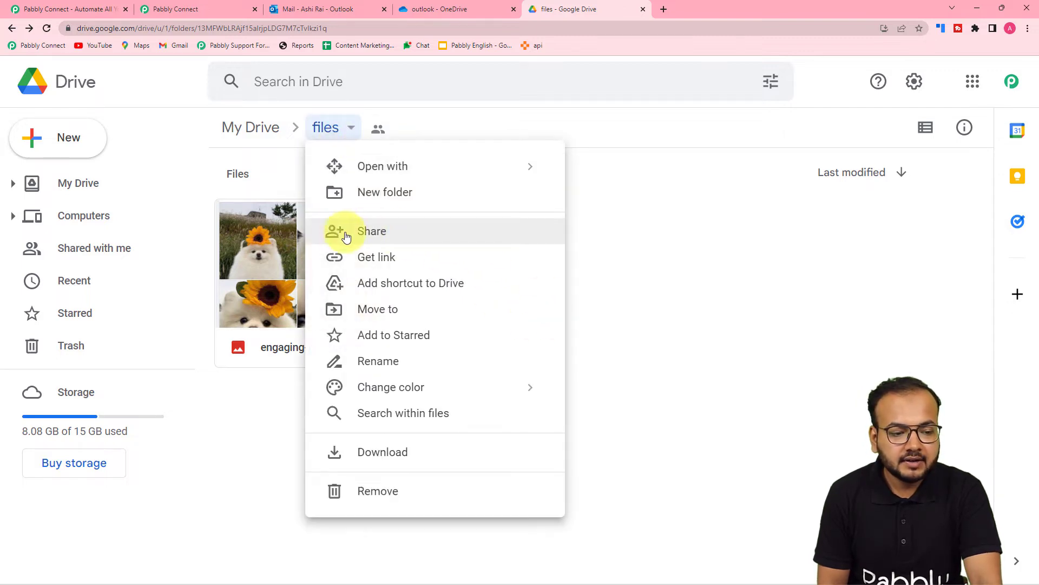
Step: Confirm the 'files' folder is shared with 'Anyone with the link' as Viewer
click(364, 237)
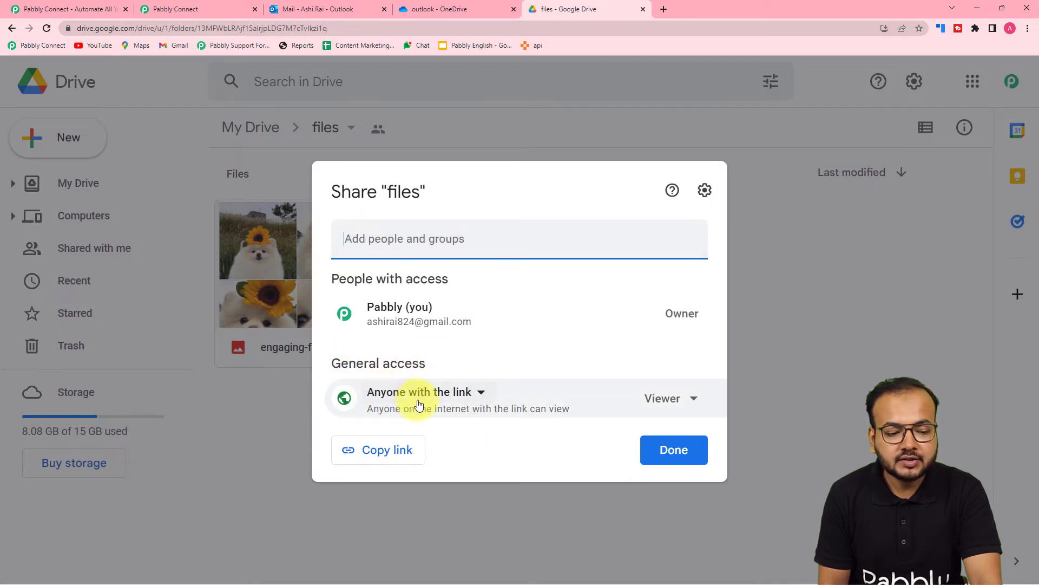
click(482, 397)
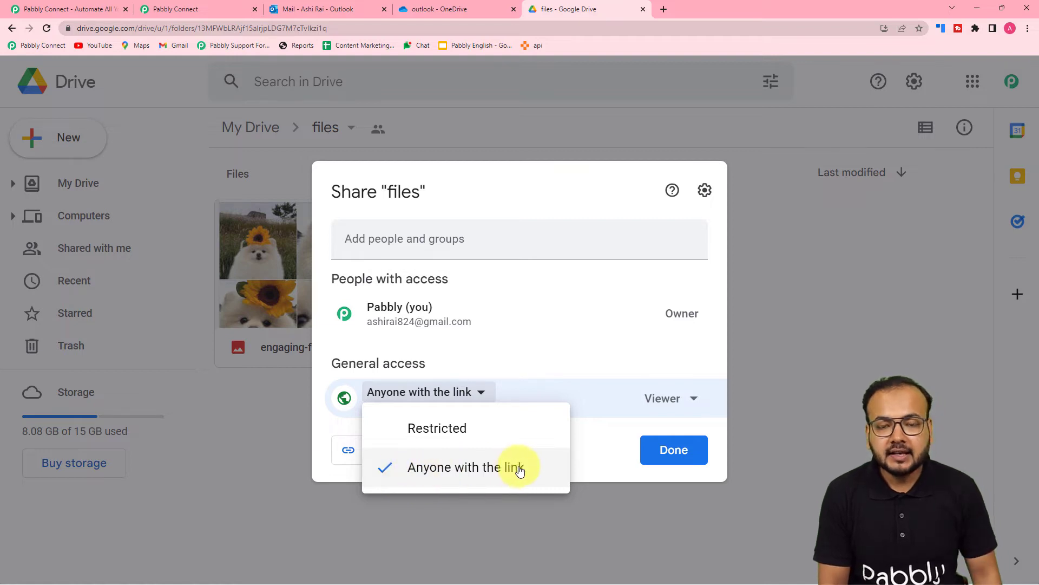
click(686, 399)
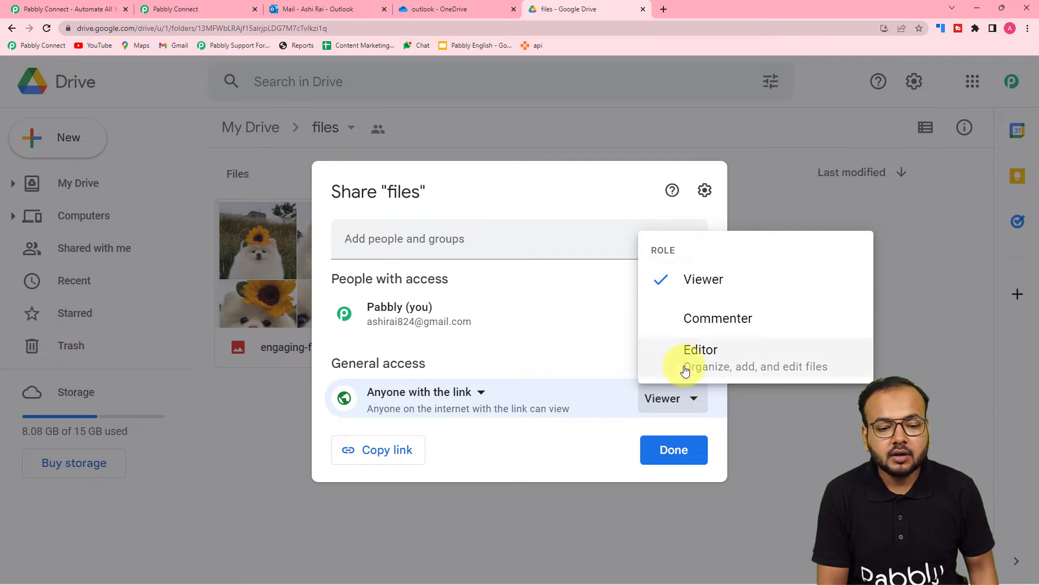
click(682, 285)
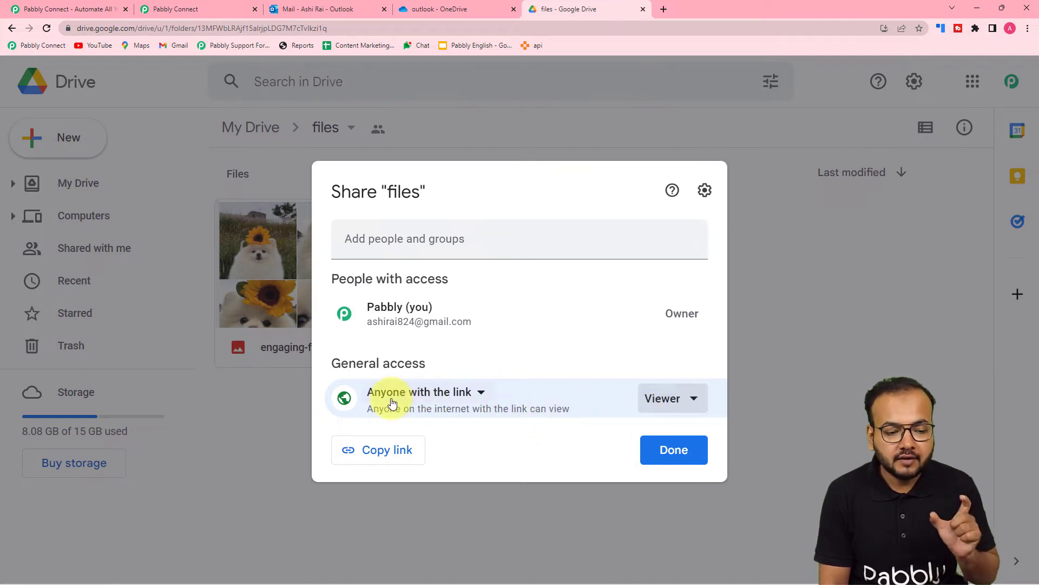
click(658, 461)
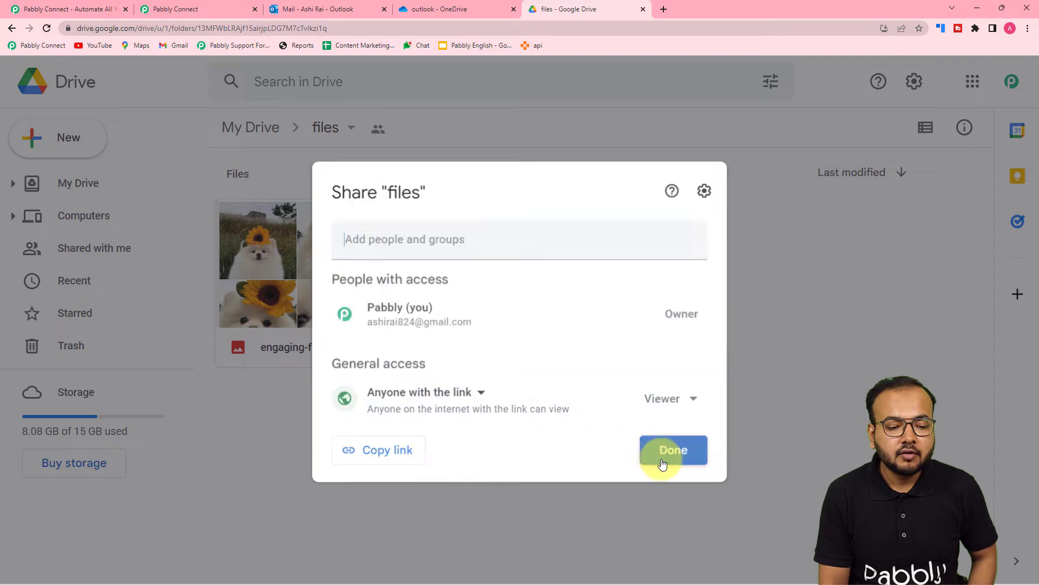
click(175, 10)
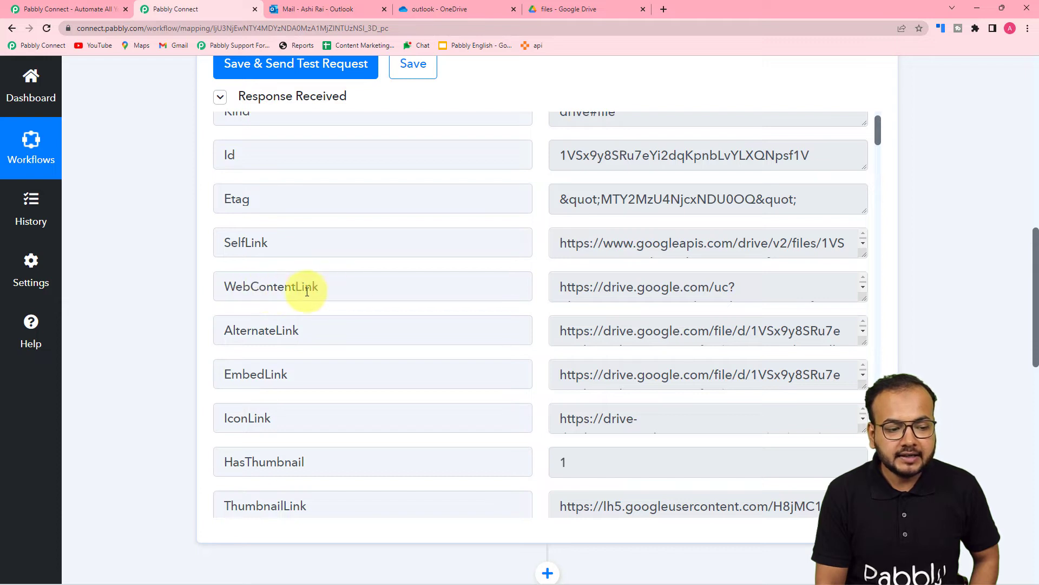
Step: Enlarge the WebContentLink field to reveal the image's full download URL
drag(866, 296, 865, 389)
scroll(506, 343, down, 3)
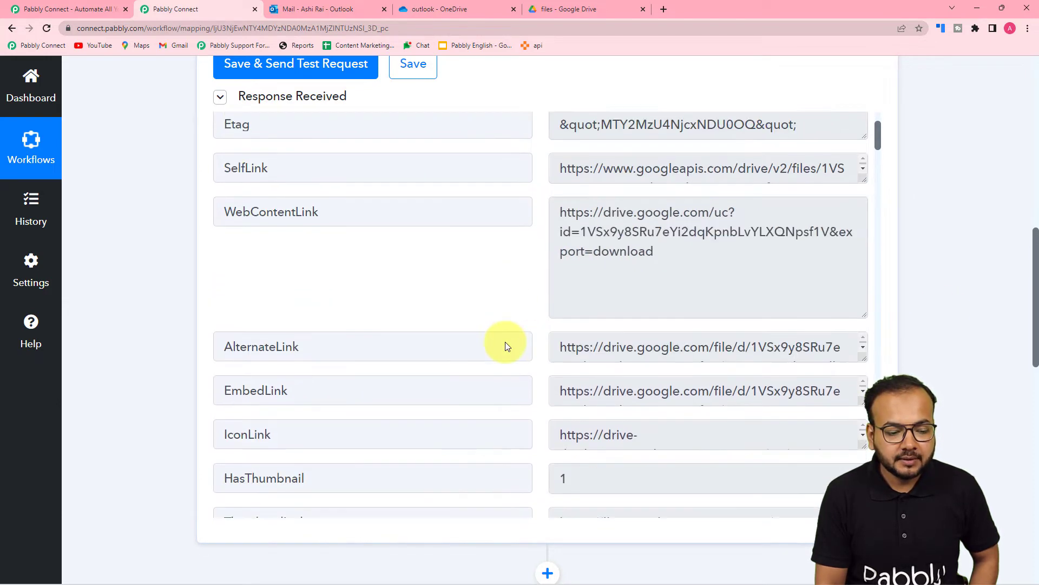
scroll(428, 335, down, 1)
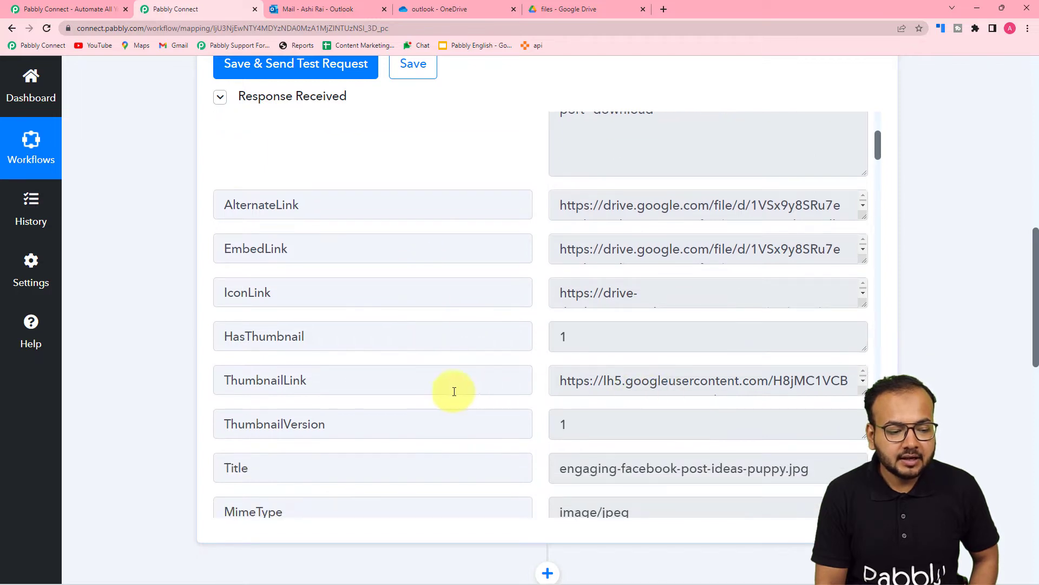
scroll(433, 387, down, 1)
scroll(569, 378, down, 1)
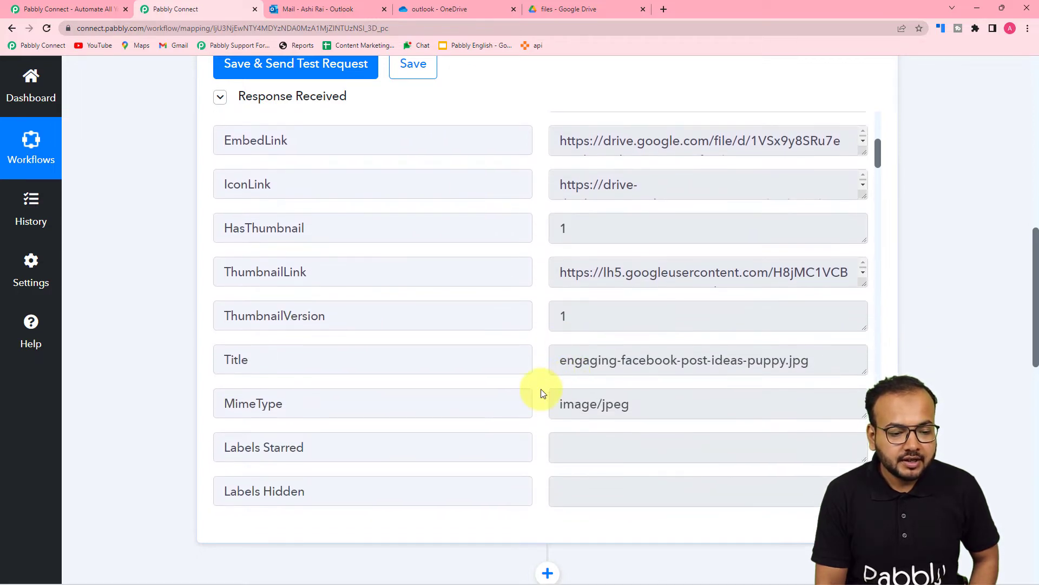
scroll(541, 390, down, 1)
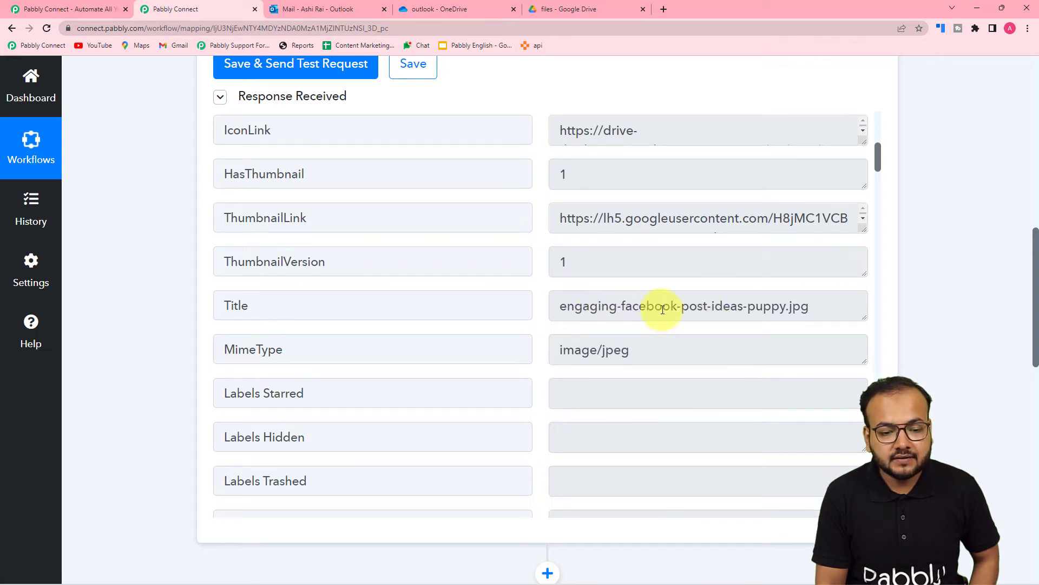
Step: Review the remaining test response fields, including the anyoneWithLink reader permission, down to the action step
click(580, 16)
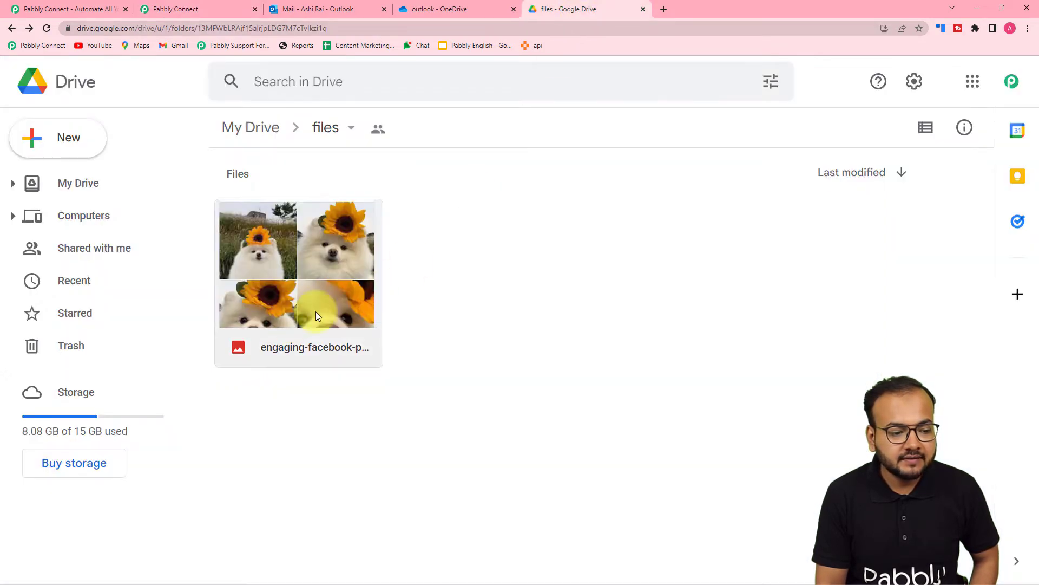
click(168, 9)
scroll(431, 330, down, 9)
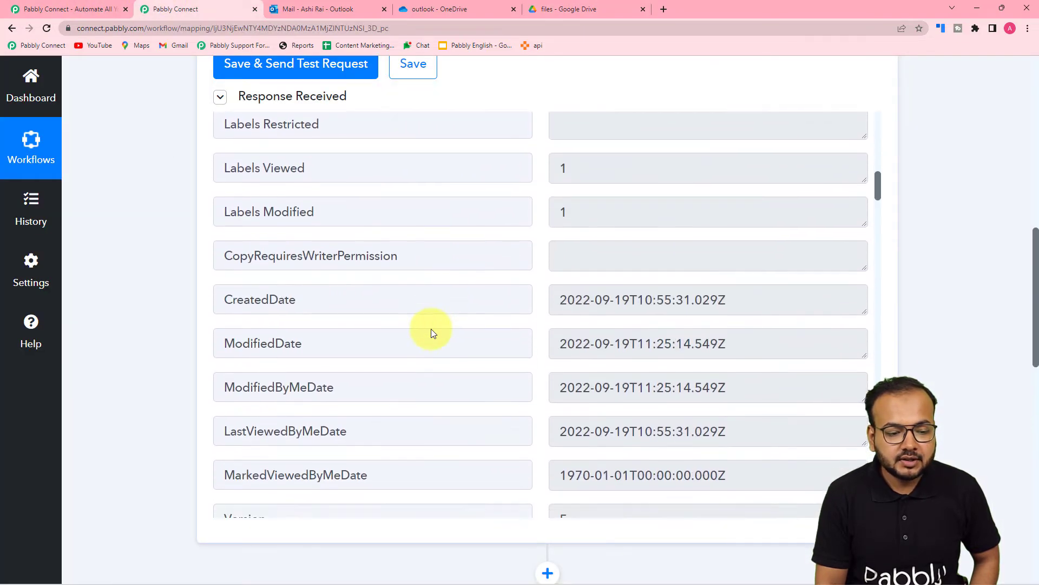
scroll(431, 332, down, 5)
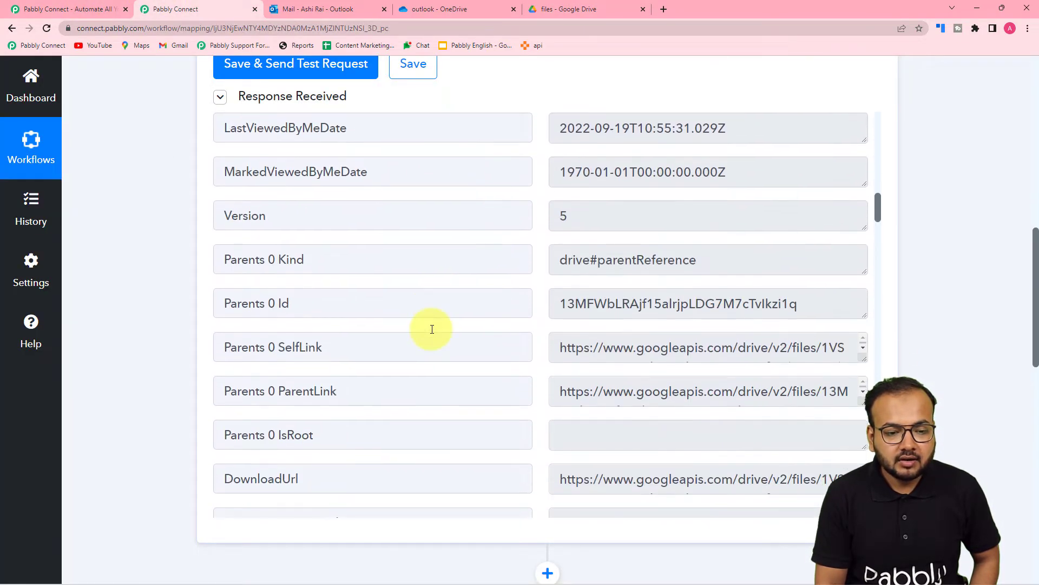
scroll(432, 329, down, 10)
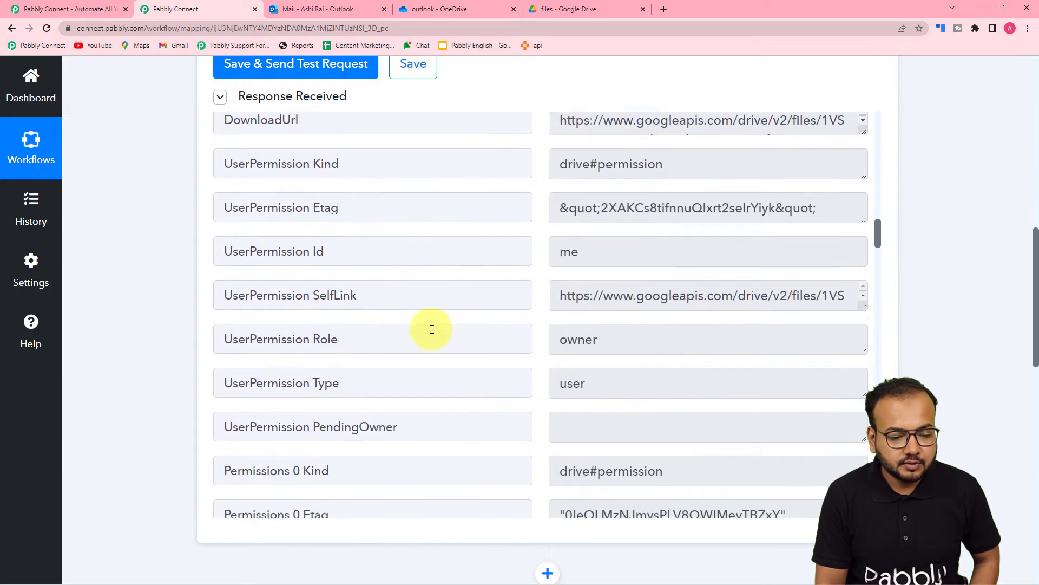
scroll(432, 329, down, 7)
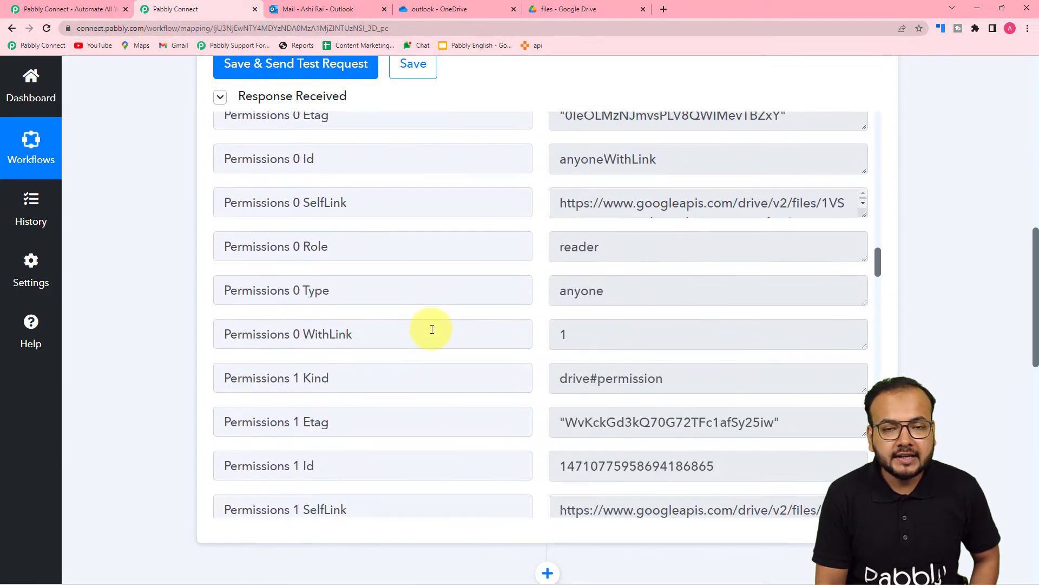
scroll(432, 329, down, 7)
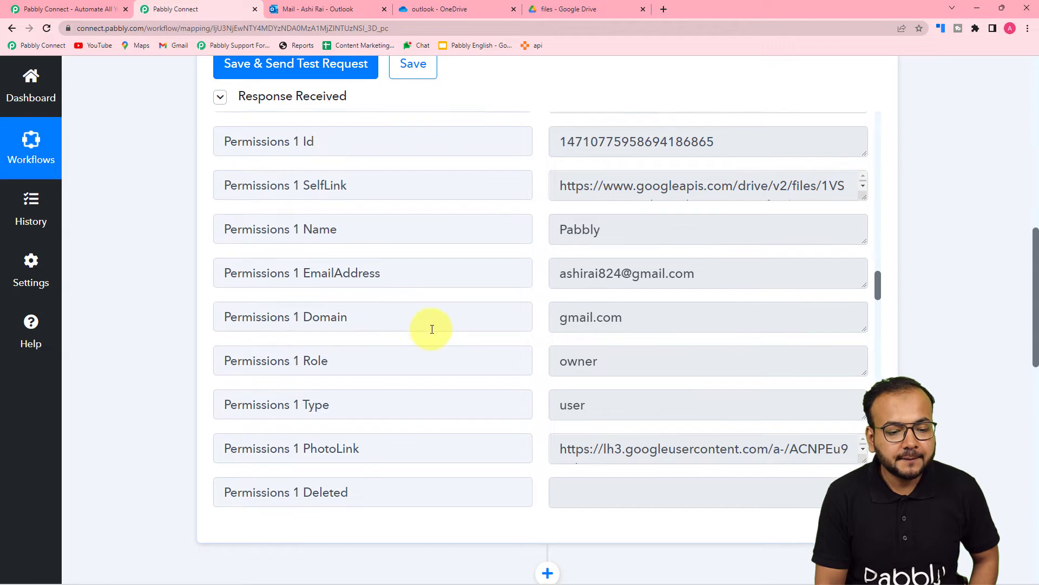
scroll(177, 303, down, 5)
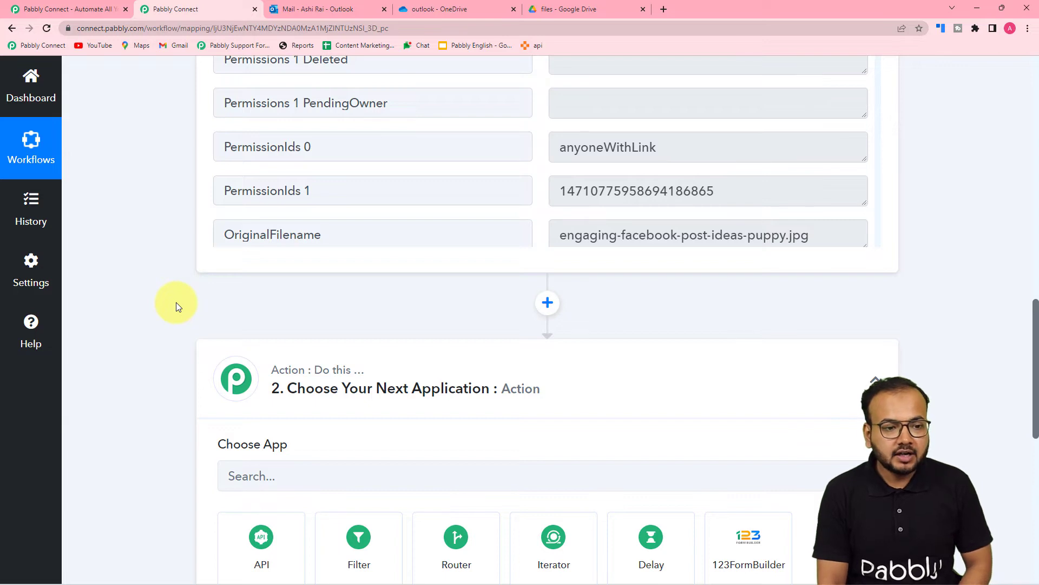
scroll(176, 302, down, 4)
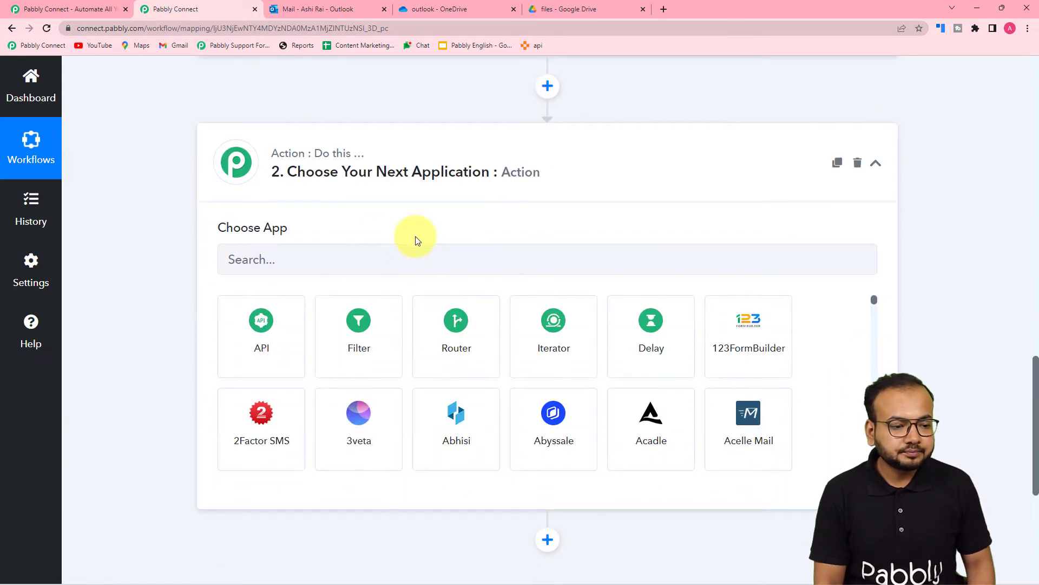
Step: Set the action to Microsoft OneDrive's Upload File event and begin connecting a OneDrive account
click(353, 259)
text(onee)
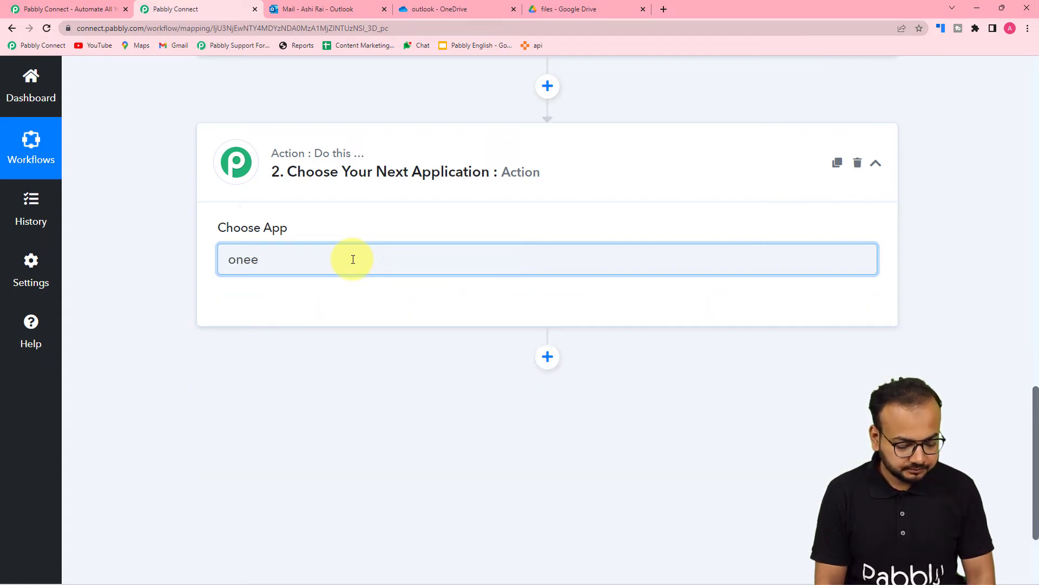
key(BackSpace)
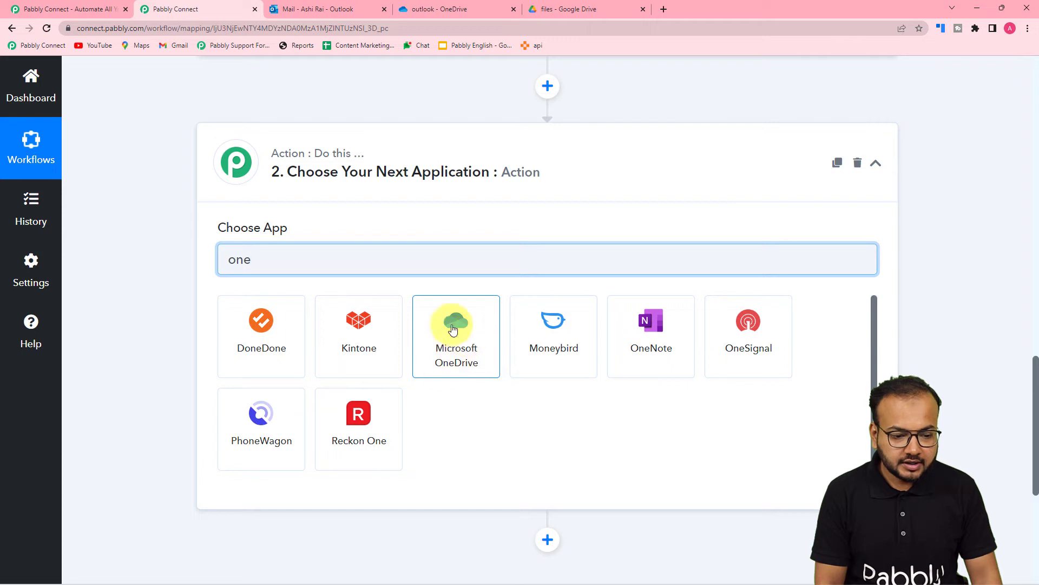
click(456, 355)
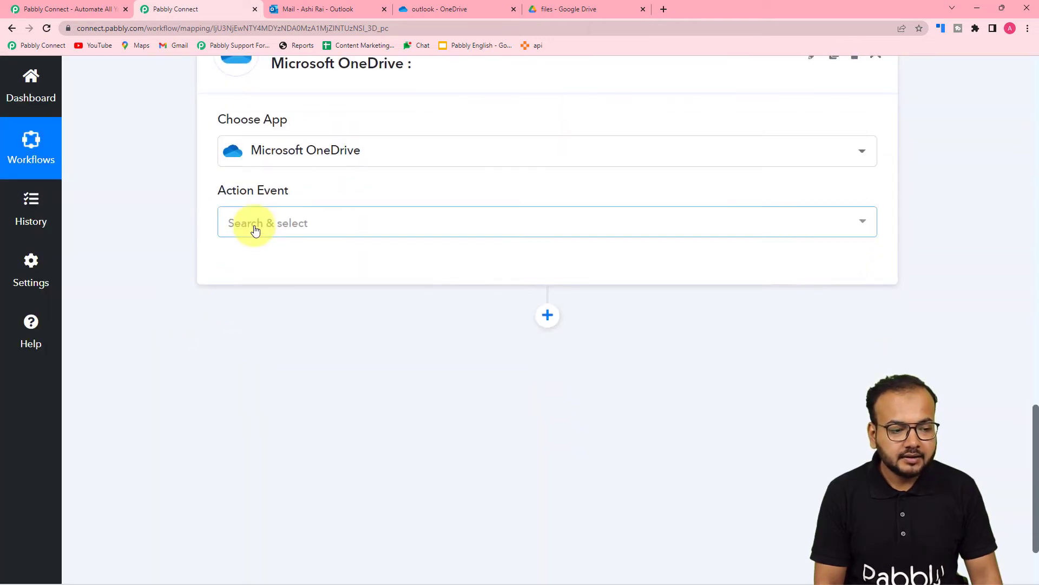
click(256, 231)
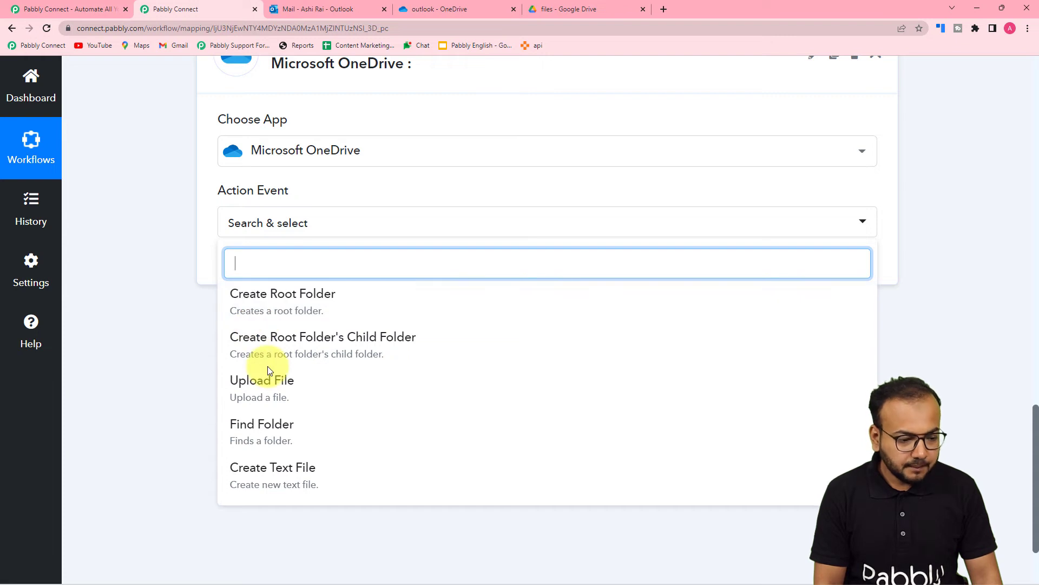
click(251, 399)
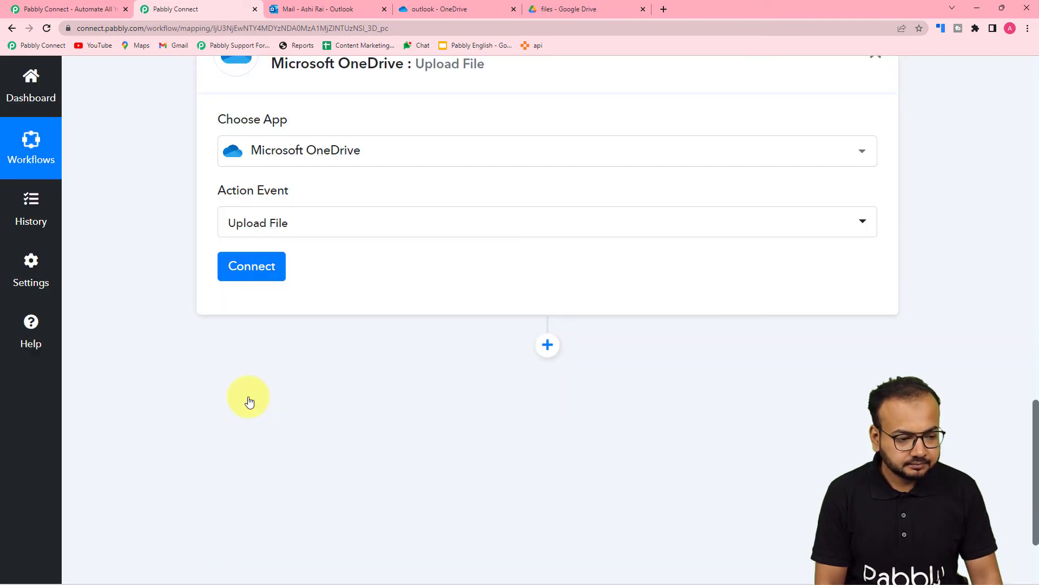
click(251, 275)
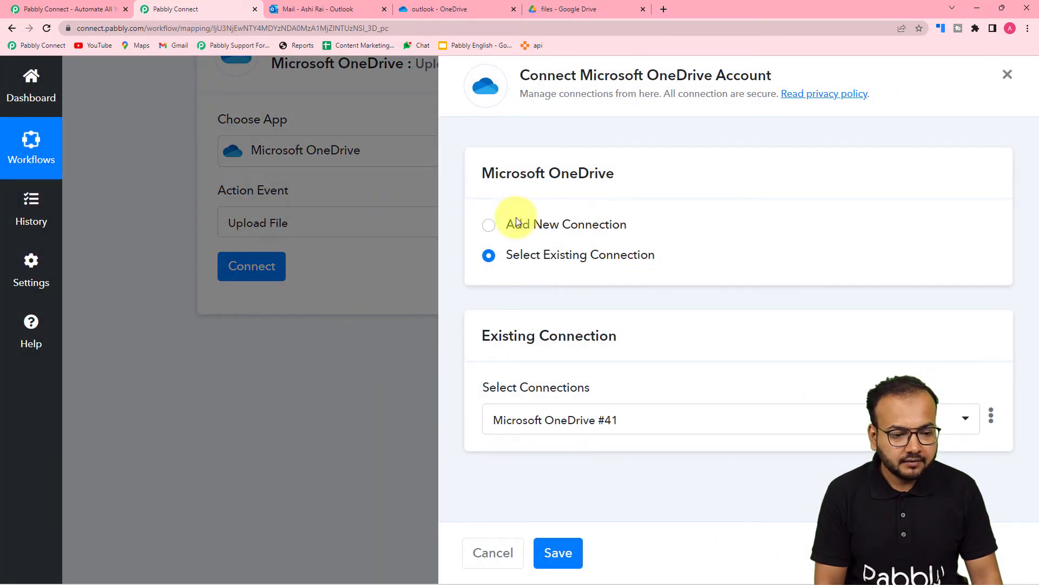
Step: Connect a new Microsoft OneDrive account to the Upload File step, granting the requested permissions
click(486, 232)
click(541, 397)
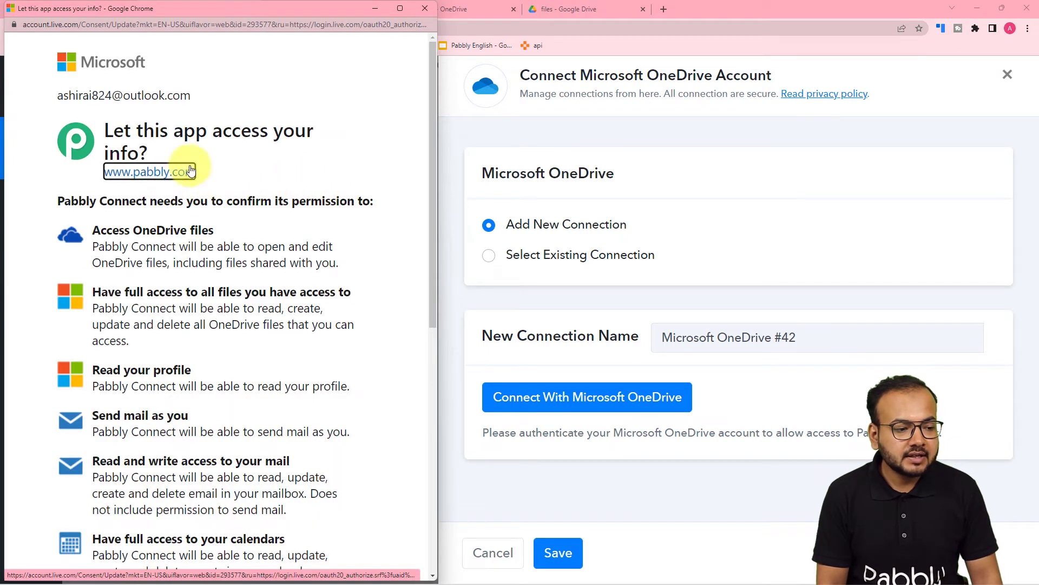
scroll(273, 163, down, 4)
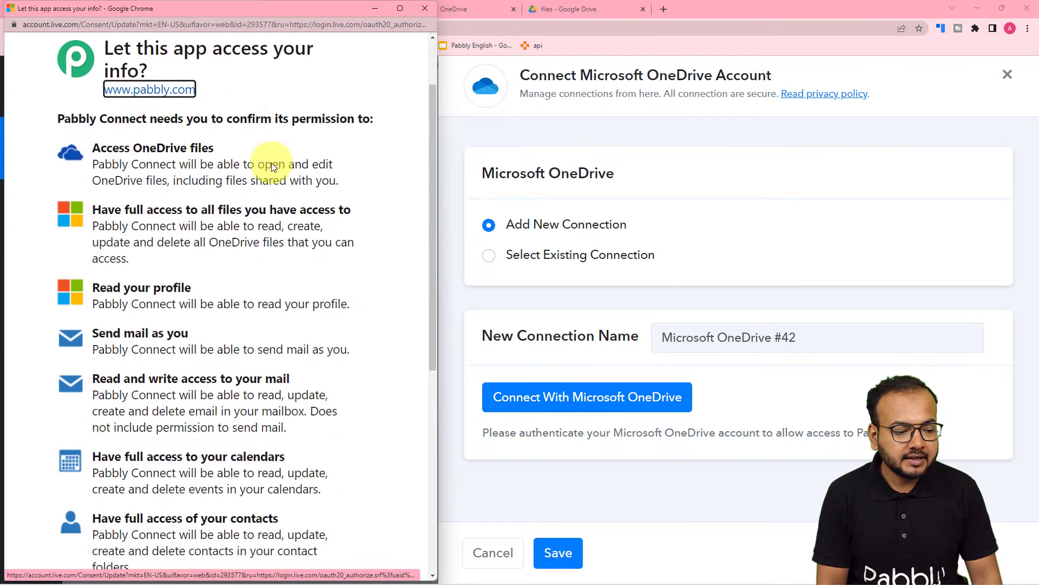
scroll(274, 178, down, 5)
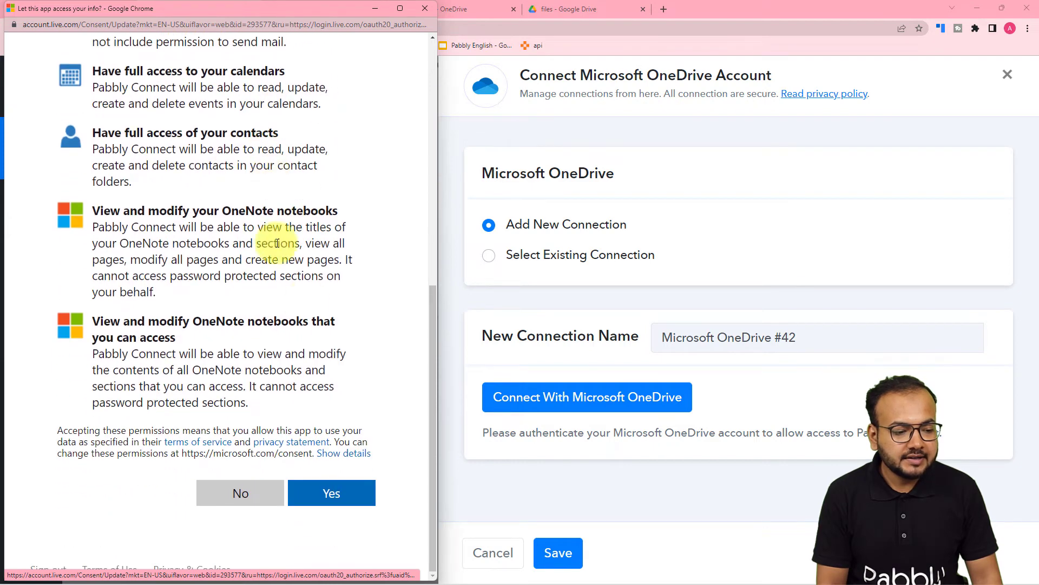
click(342, 491)
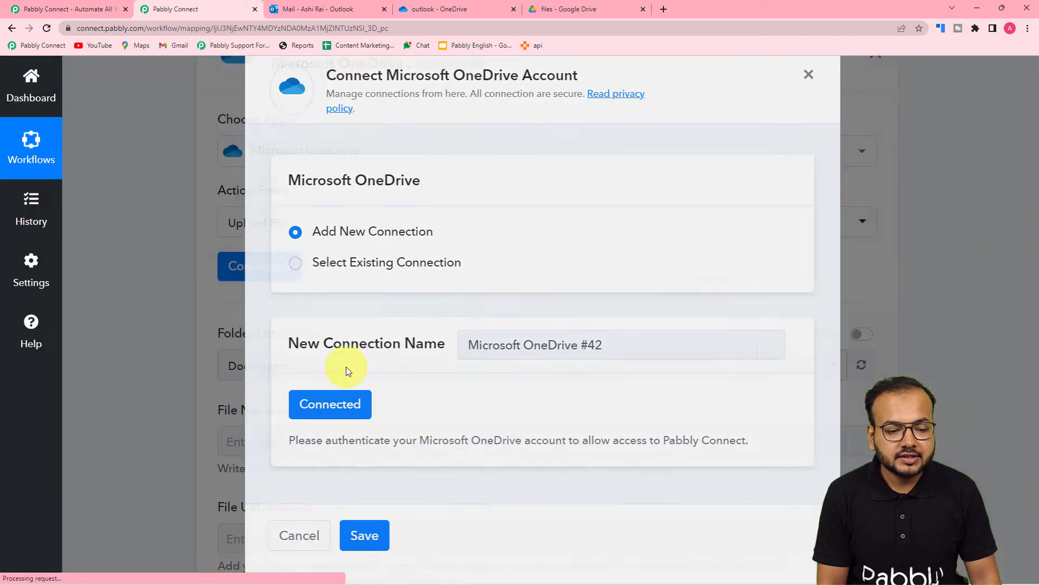
scroll(271, 282, down, 2)
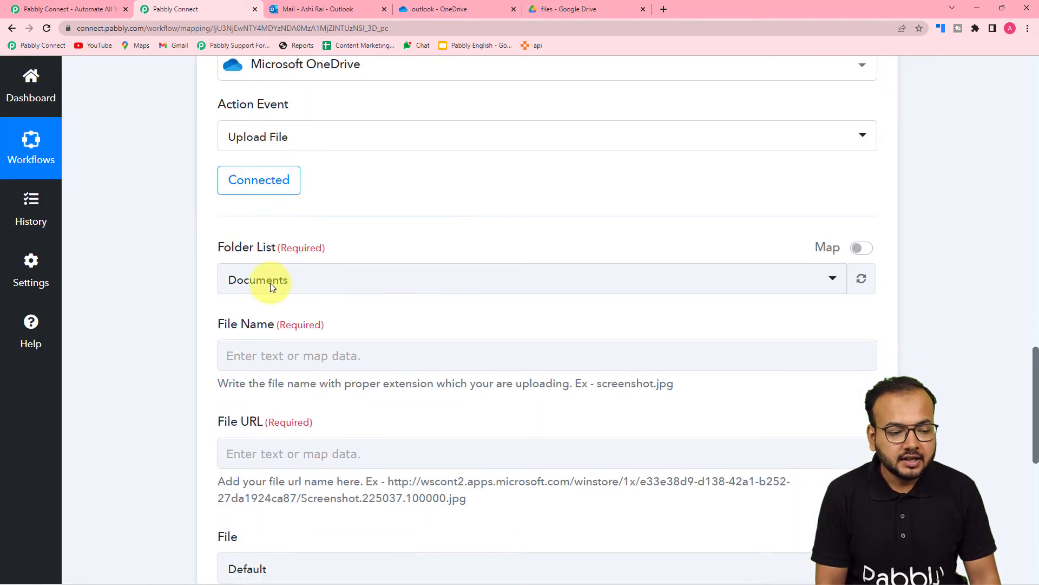
scroll(271, 282, down, 2)
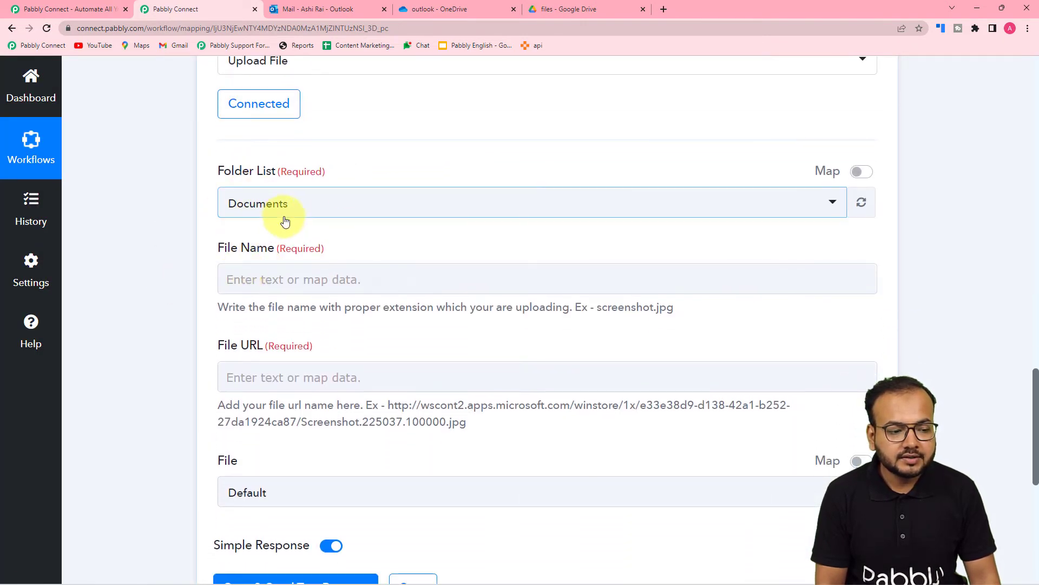
Step: Confirm the OneDrive outlook folder is still empty, then go back to the workflow's Folder List
click(433, 9)
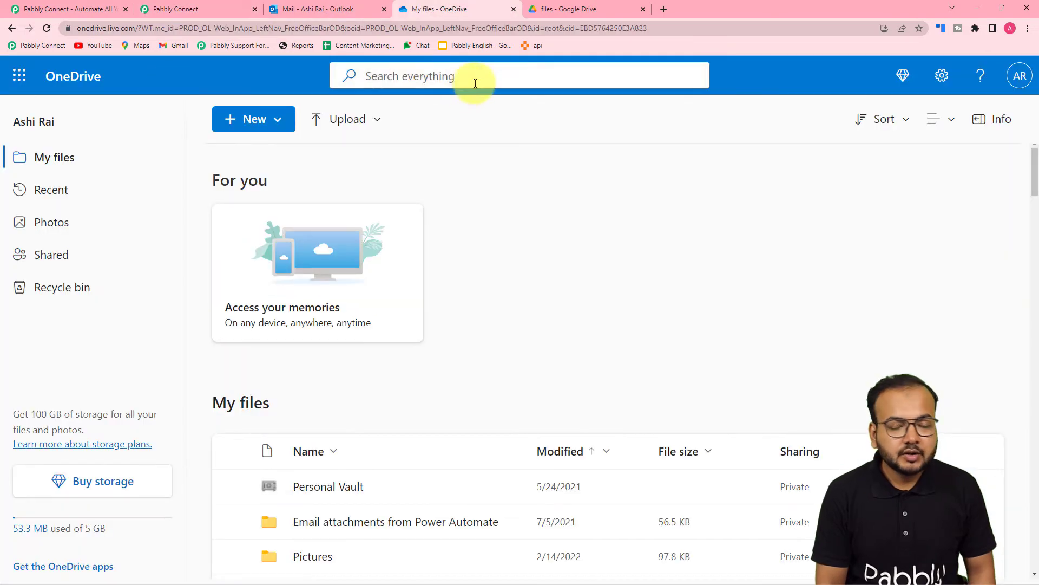
scroll(508, 280, down, 2)
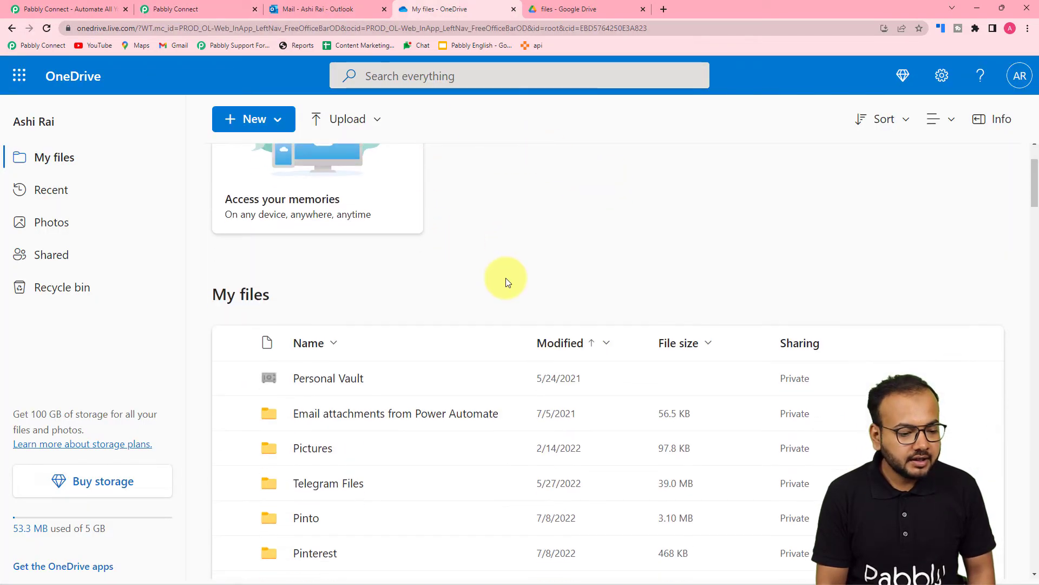
scroll(508, 281, down, 3)
scroll(507, 281, down, 4)
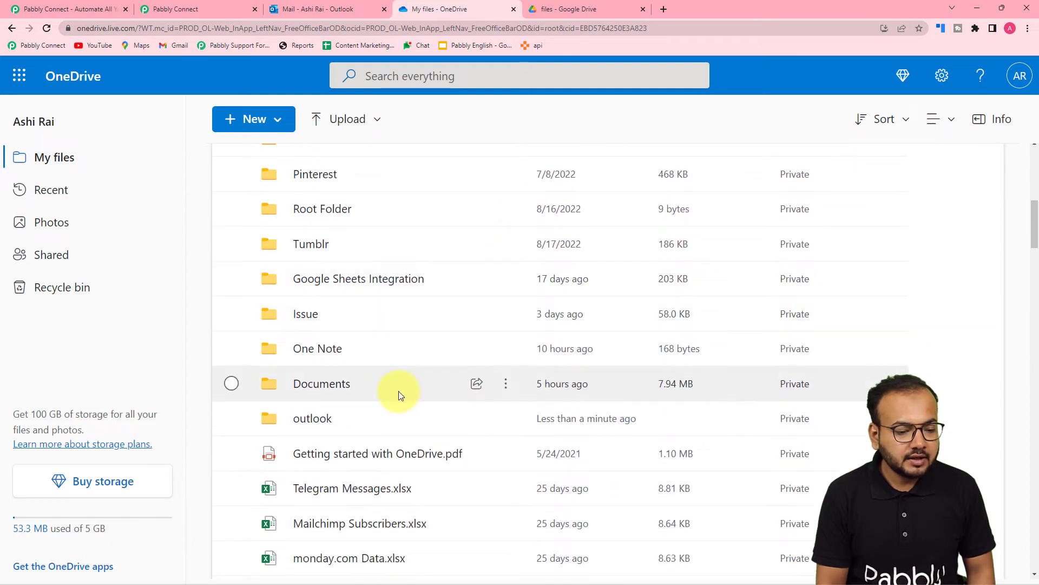
click(313, 419)
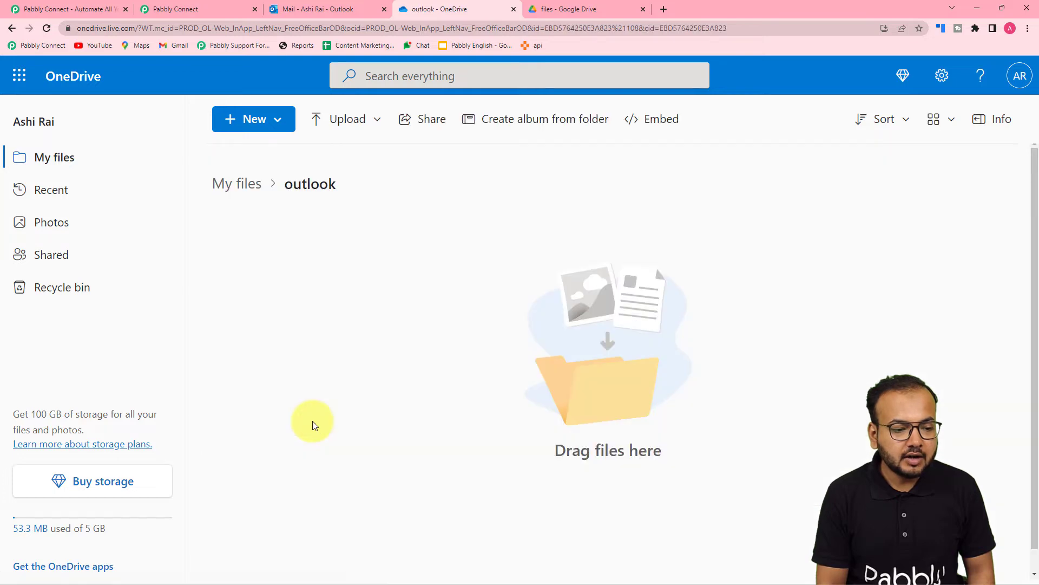
click(168, 11)
click(348, 198)
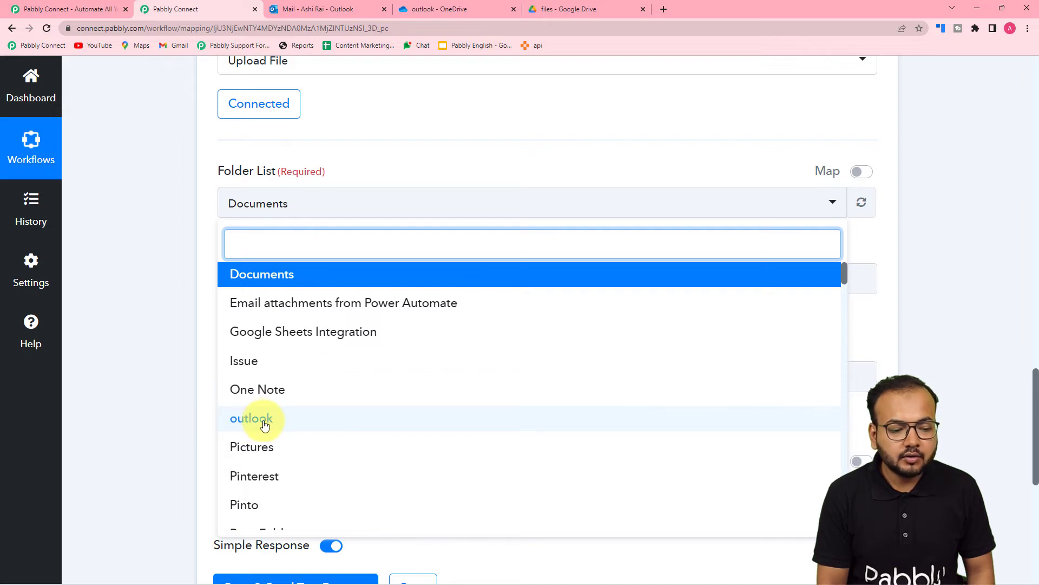
Step: Set the Folder List to outlook, leaving the File option at Default
click(244, 428)
scroll(160, 313, down, 1)
scroll(160, 313, down, 1)
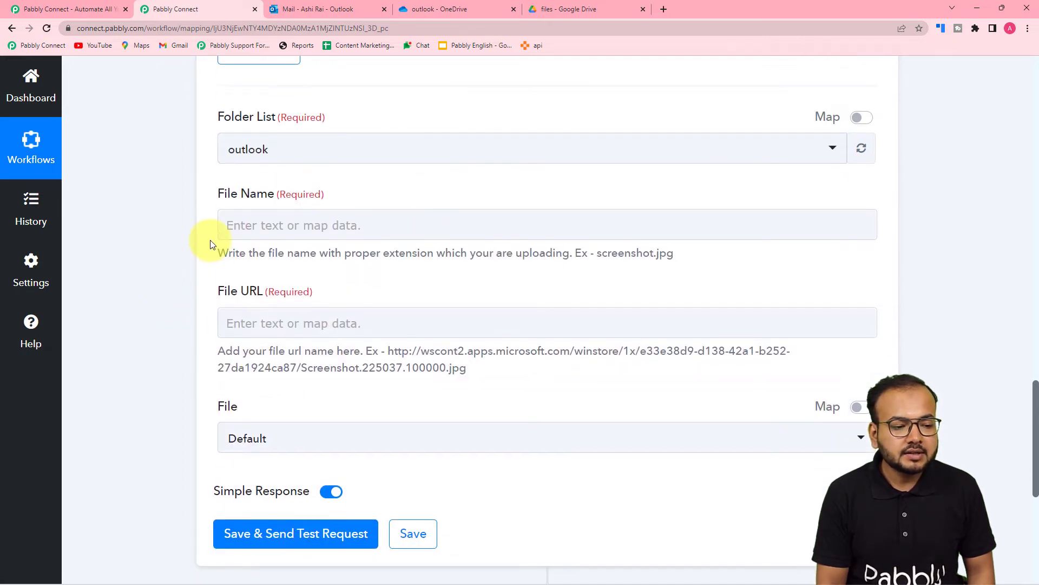
click(341, 335)
click(260, 451)
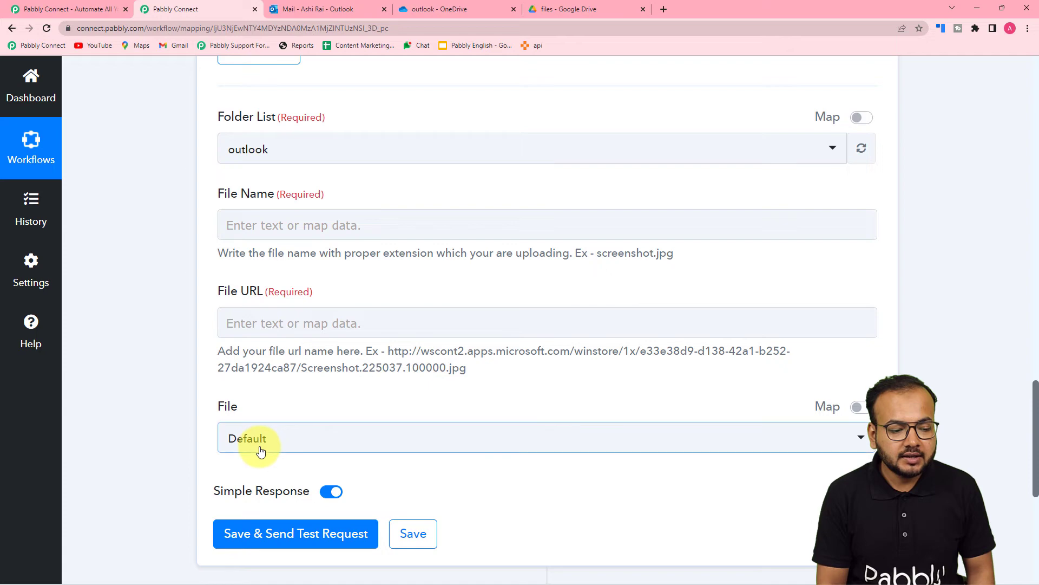
click(316, 453)
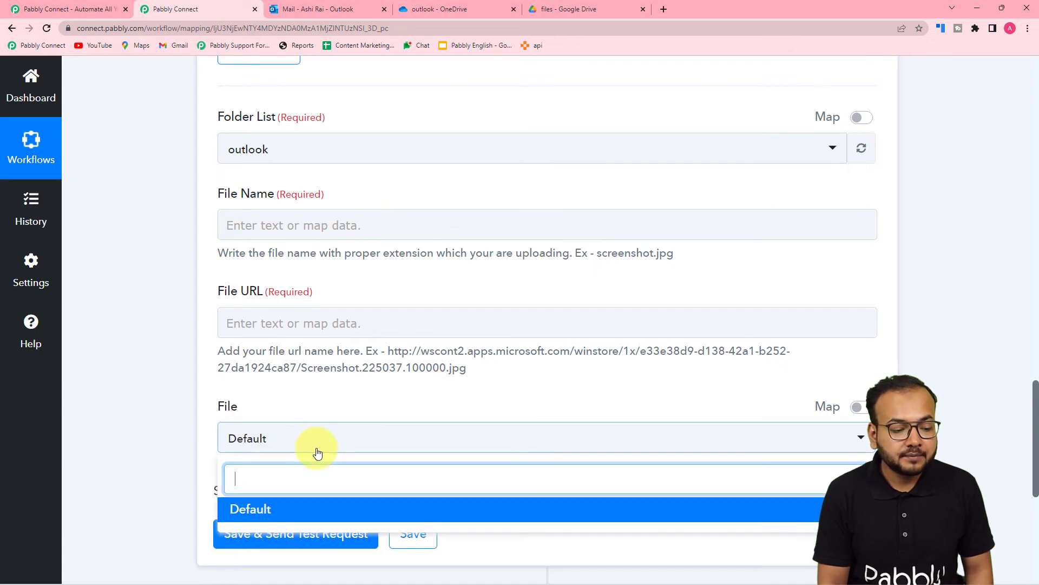
click(165, 385)
click(339, 216)
Step: Scroll through the Google Drive trigger's Response Received data
scroll(385, 259, up, 12)
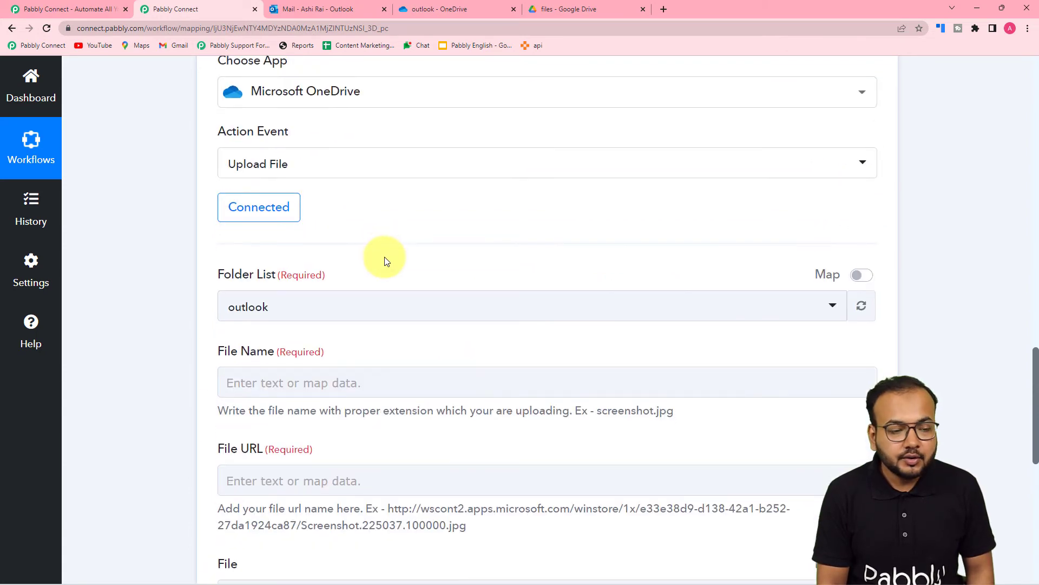
scroll(385, 261, up, 3)
scroll(382, 260, down, 3)
scroll(311, 385, up, 9)
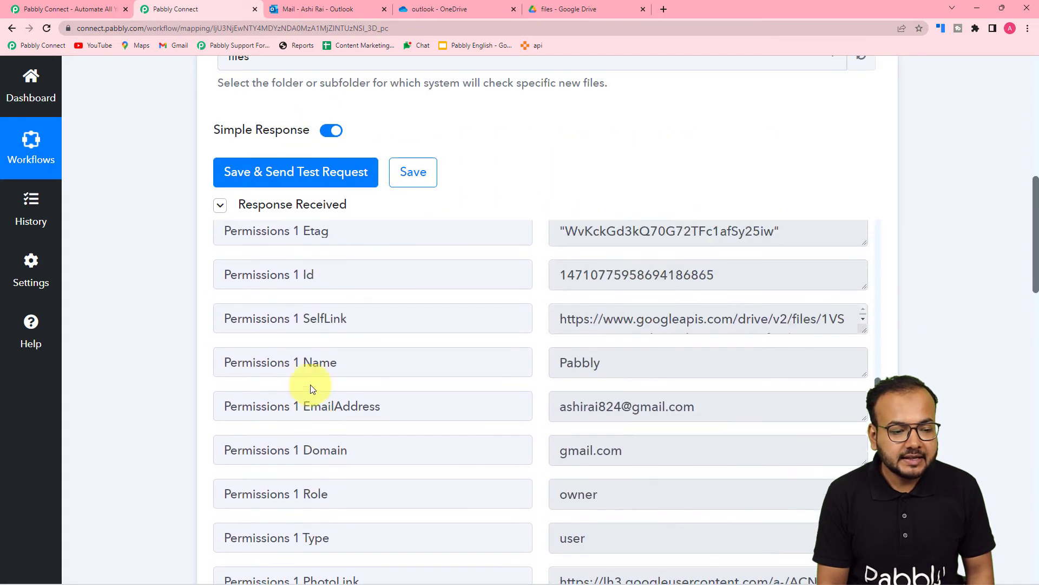
scroll(310, 385, up, 6)
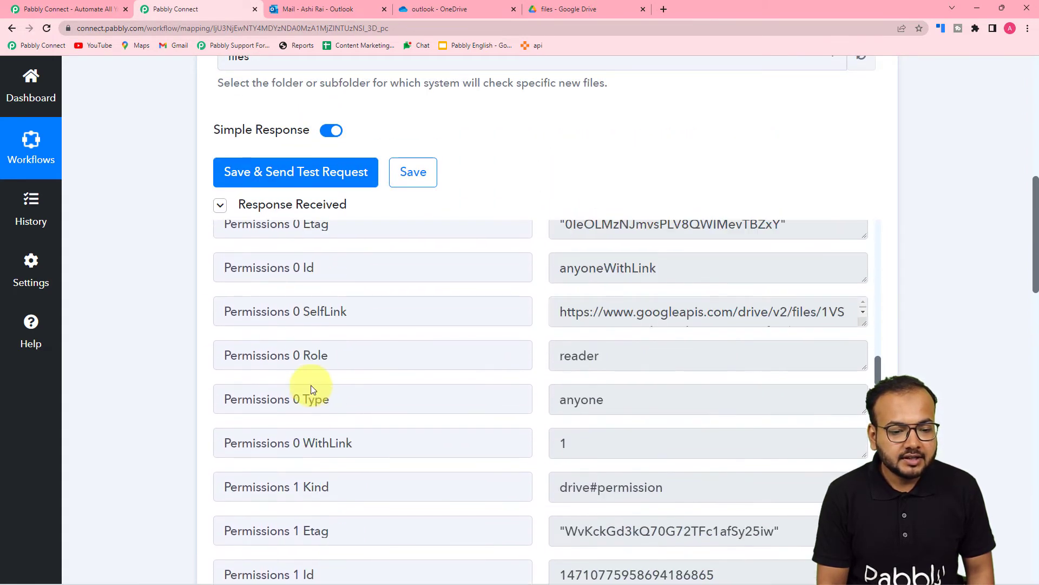
scroll(312, 385, up, 8)
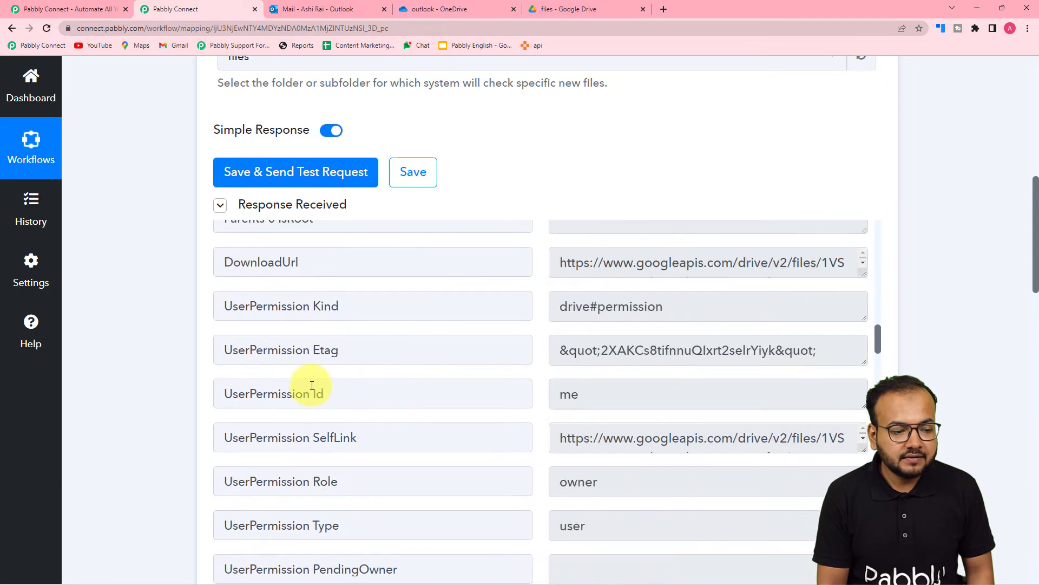
scroll(312, 386, up, 10)
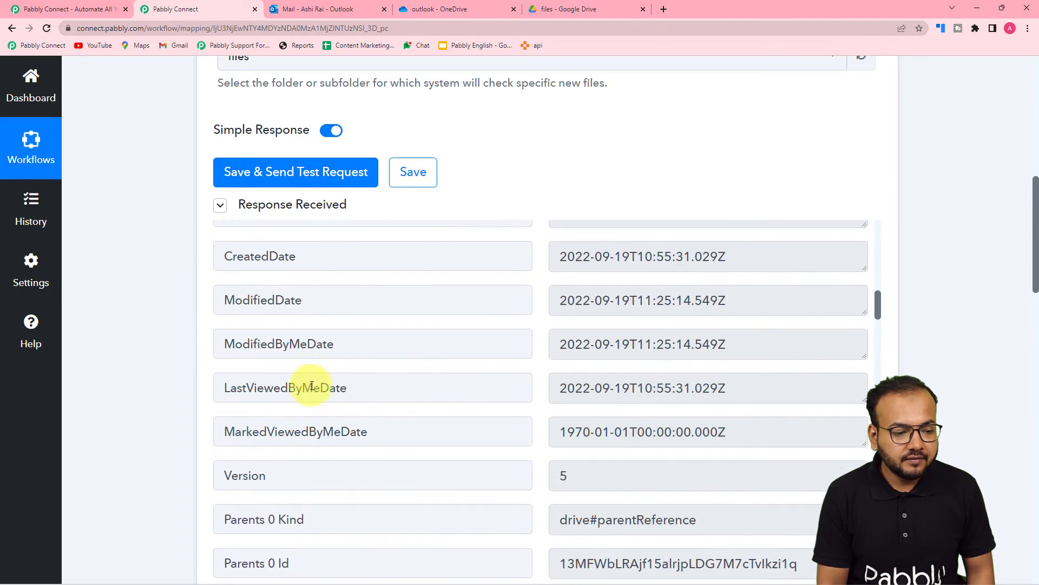
scroll(312, 385, up, 10)
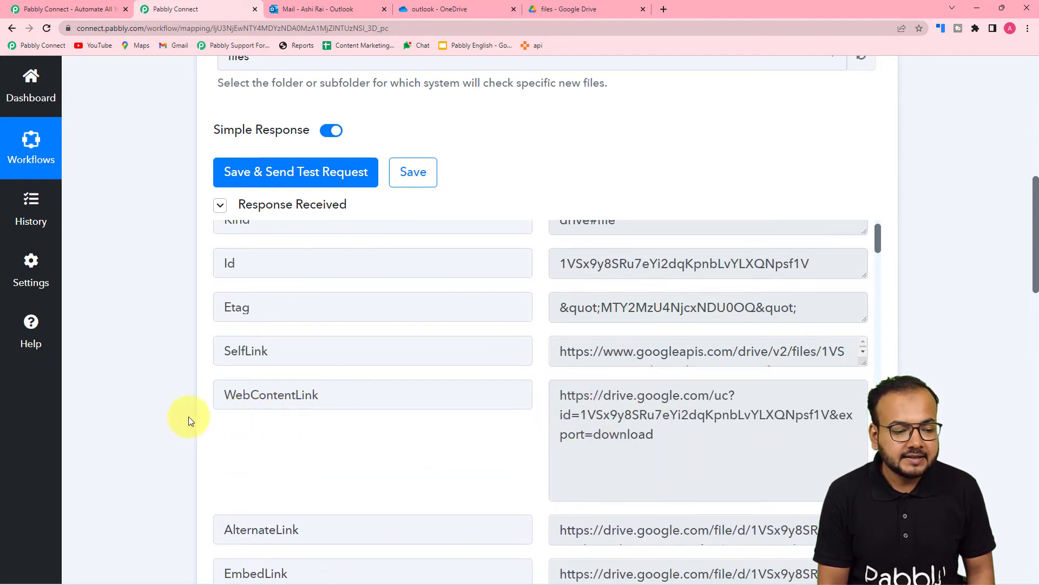
scroll(190, 417, down, 10)
scroll(163, 413, down, 8)
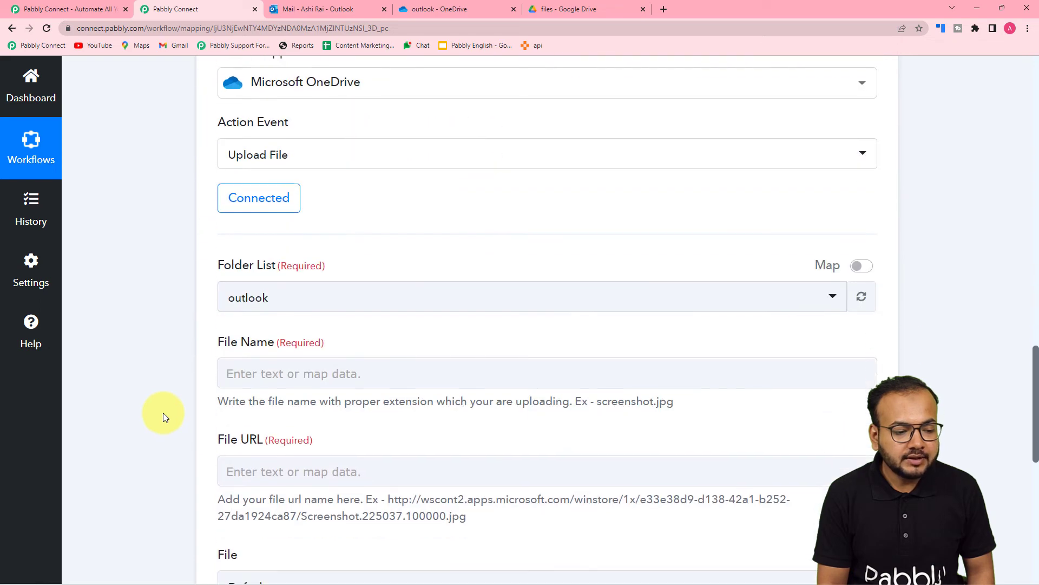
scroll(414, 240, up, 1)
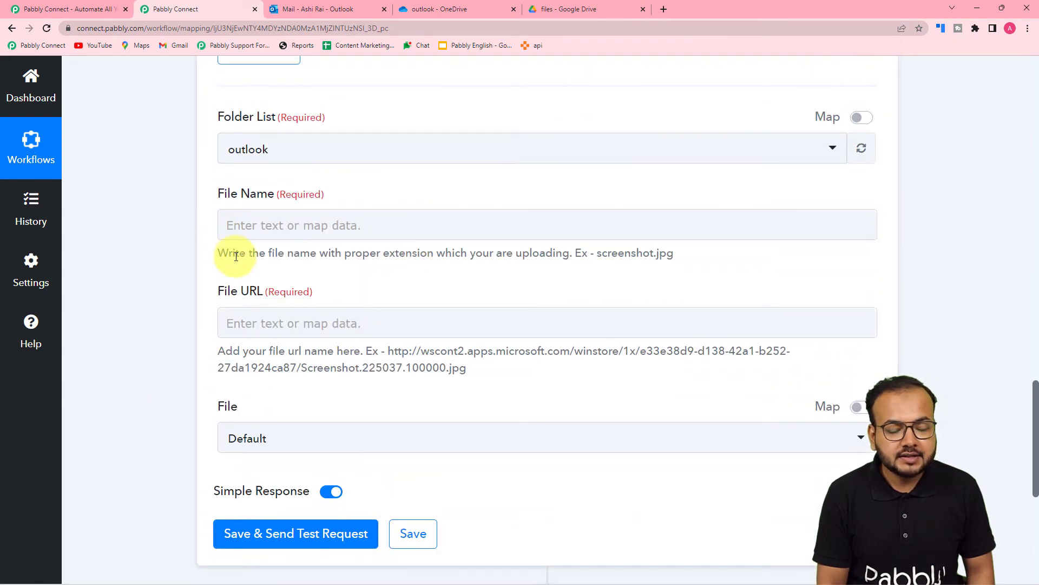
Step: Map the Google Drive file's Title into the File Name field
click(360, 222)
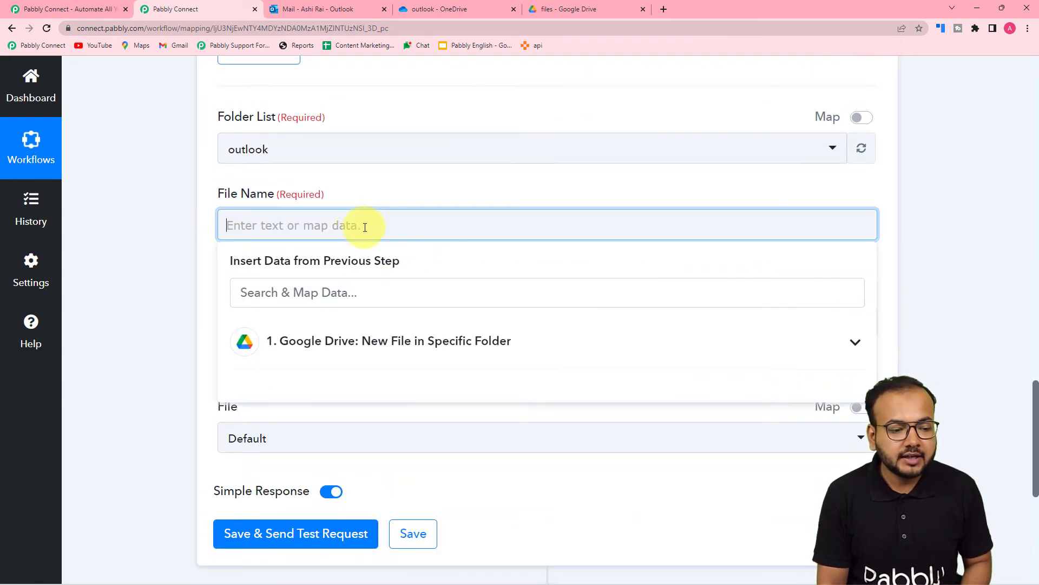
click(440, 364)
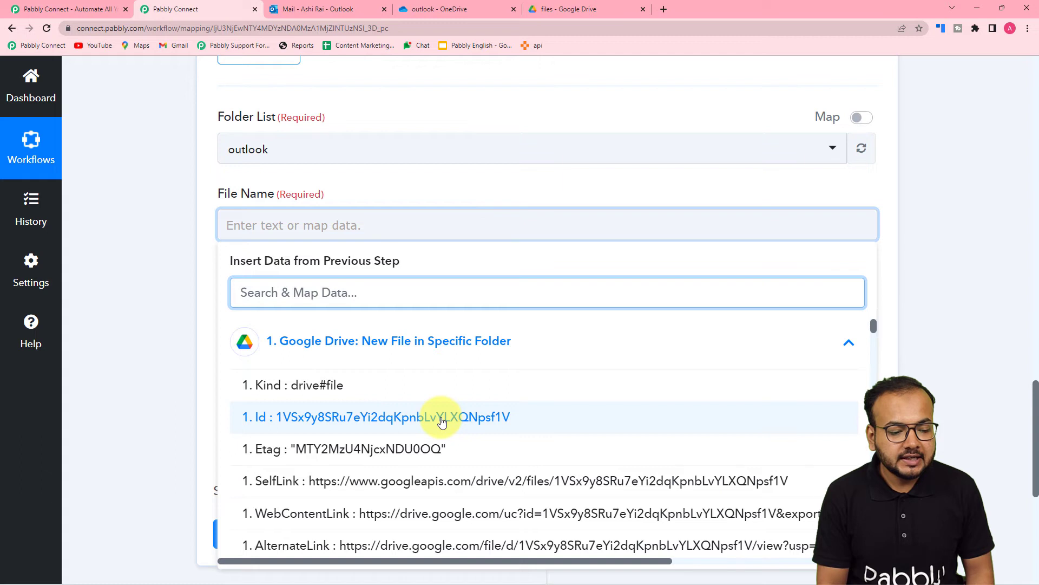
scroll(441, 417, down, 3)
scroll(441, 421, down, 3)
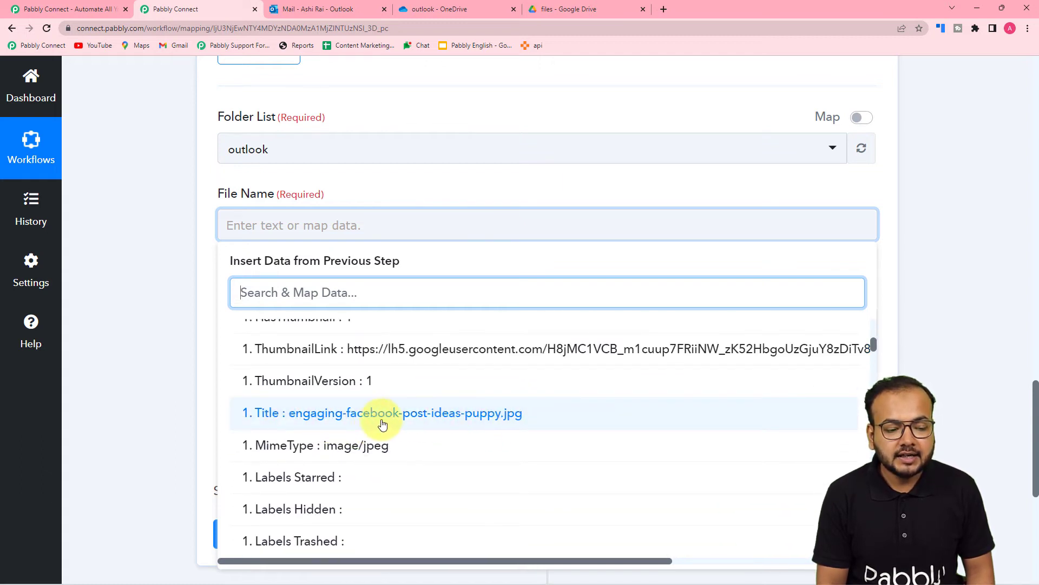
click(457, 417)
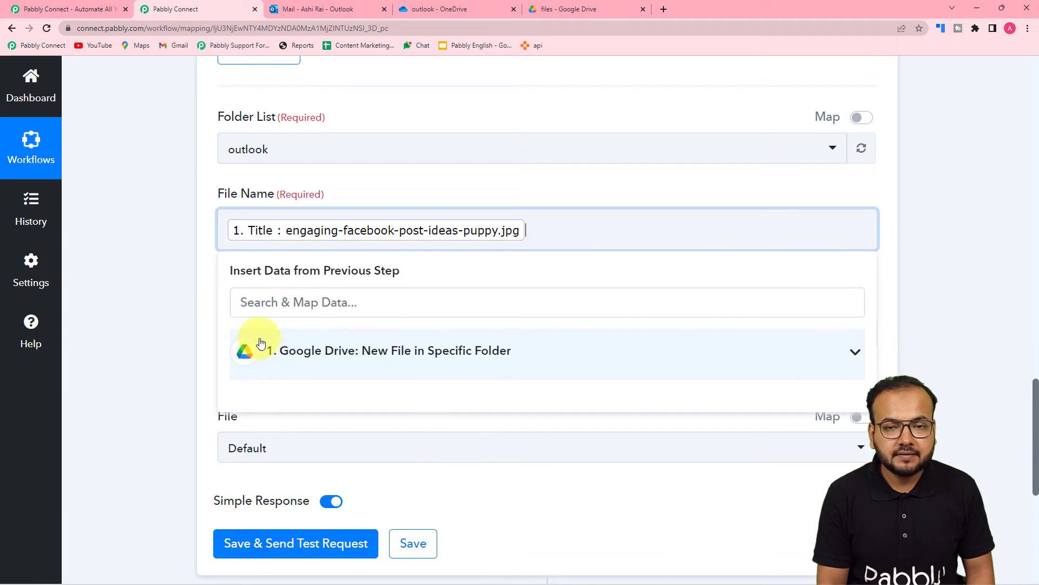
click(164, 310)
Step: Map the Google Drive file's WebContentLink into the File URL field
scroll(184, 314, down, 1)
click(244, 278)
click(285, 393)
scroll(311, 479, down, 2)
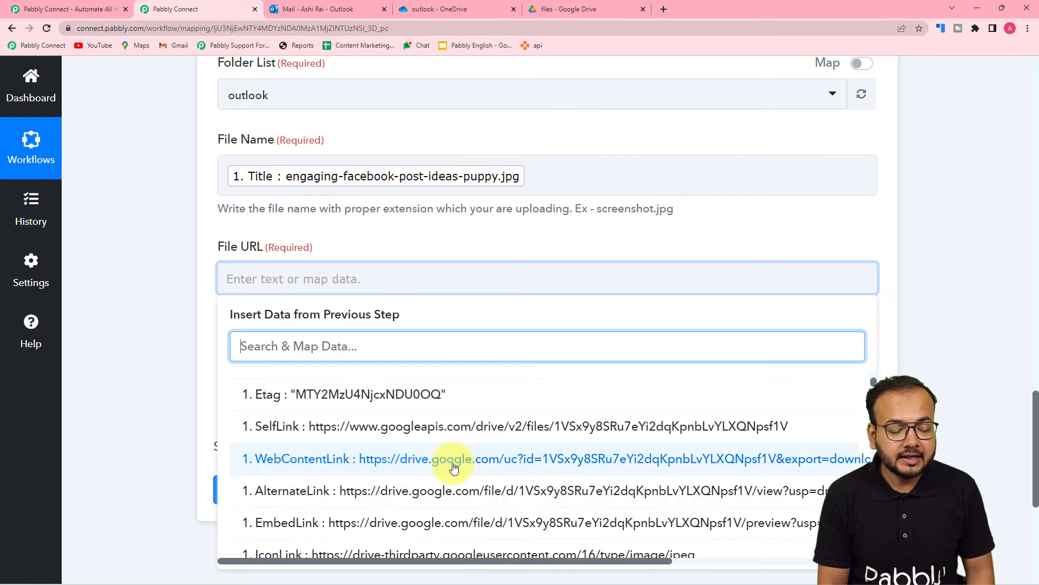
click(454, 459)
click(173, 329)
scroll(287, 332, down, 2)
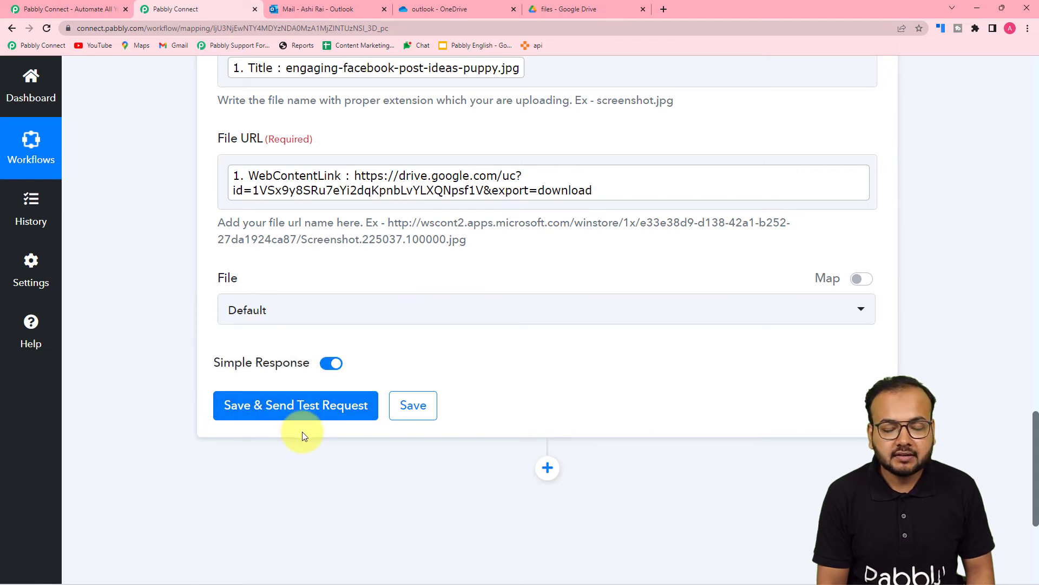
Step: Glance at the OneDrive outlook folder, then Save & Send Test Request, confirming status 202
click(431, 9)
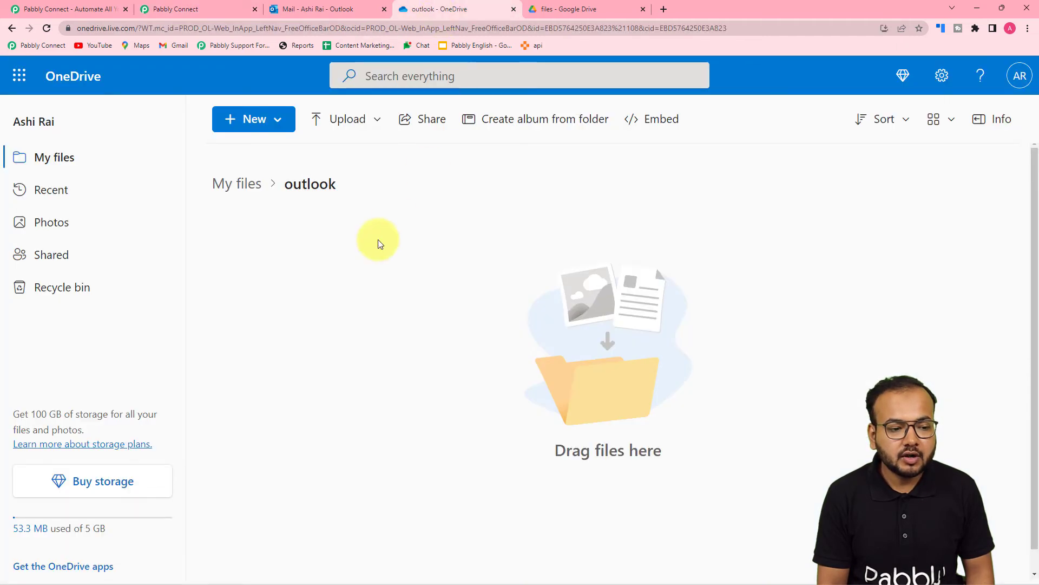
click(163, 9)
click(232, 407)
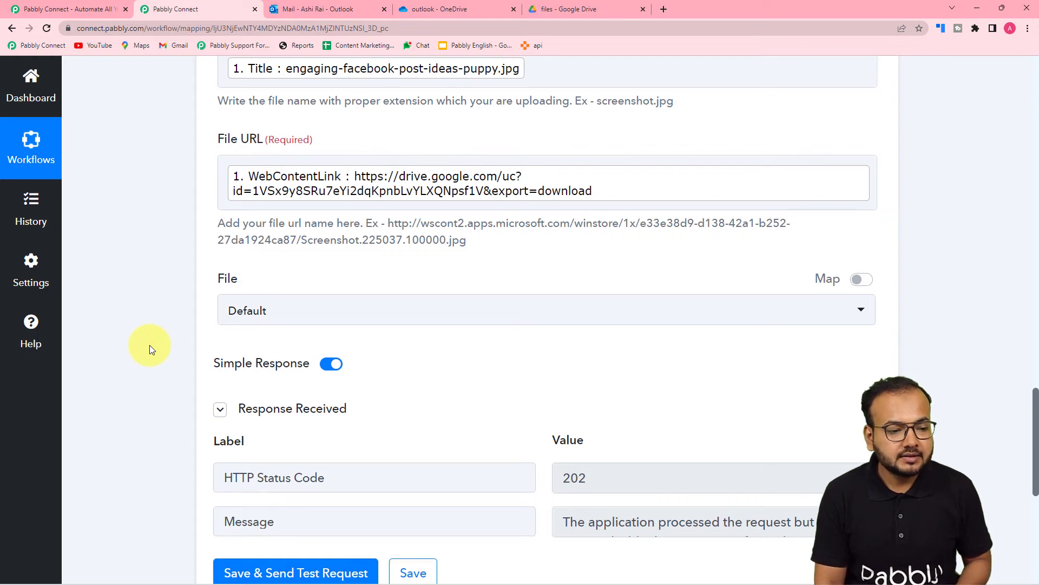
scroll(150, 346, up, 1)
scroll(149, 345, down, 2)
scroll(150, 346, up, 3)
scroll(150, 345, up, 2)
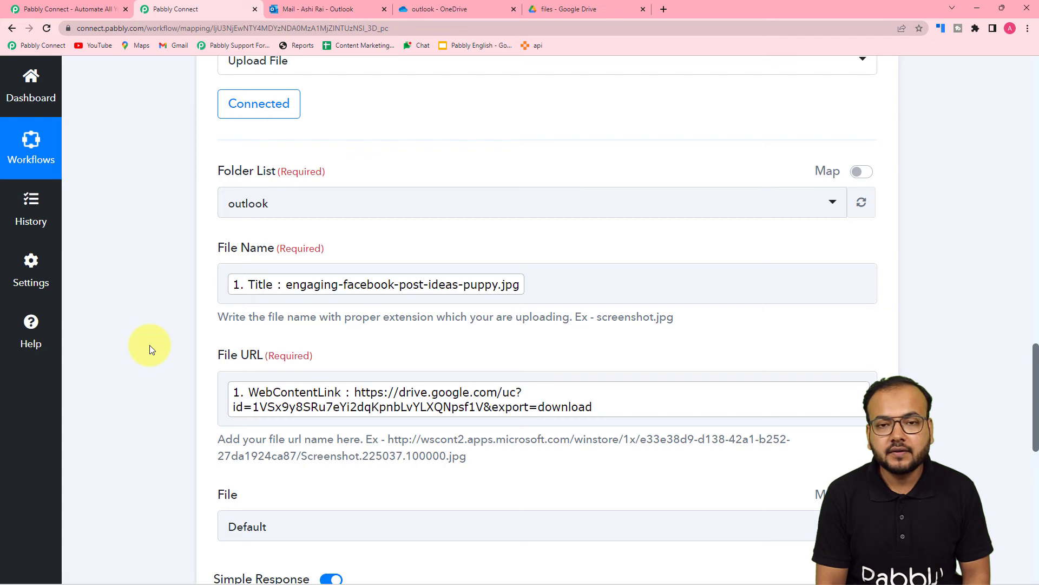
Step: Reload the OneDrive outlook folder and open the uploaded puppy image in the viewer
click(442, 9)
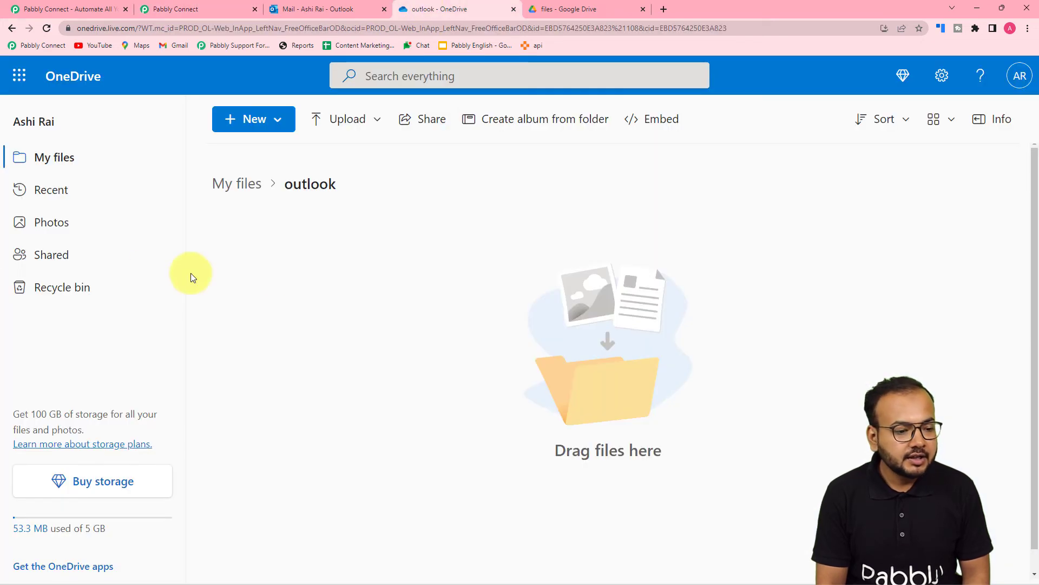
click(47, 28)
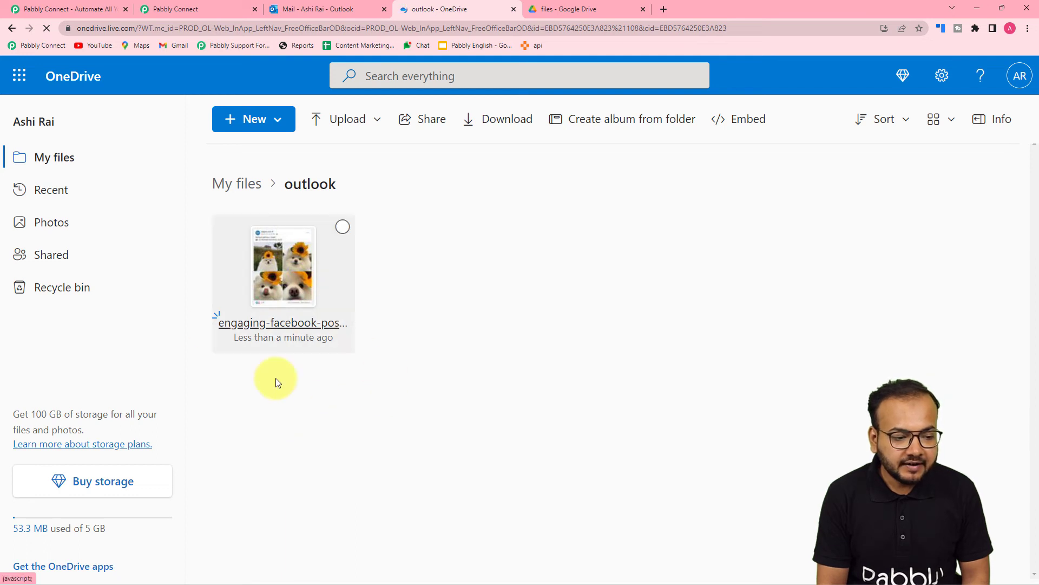
click(286, 322)
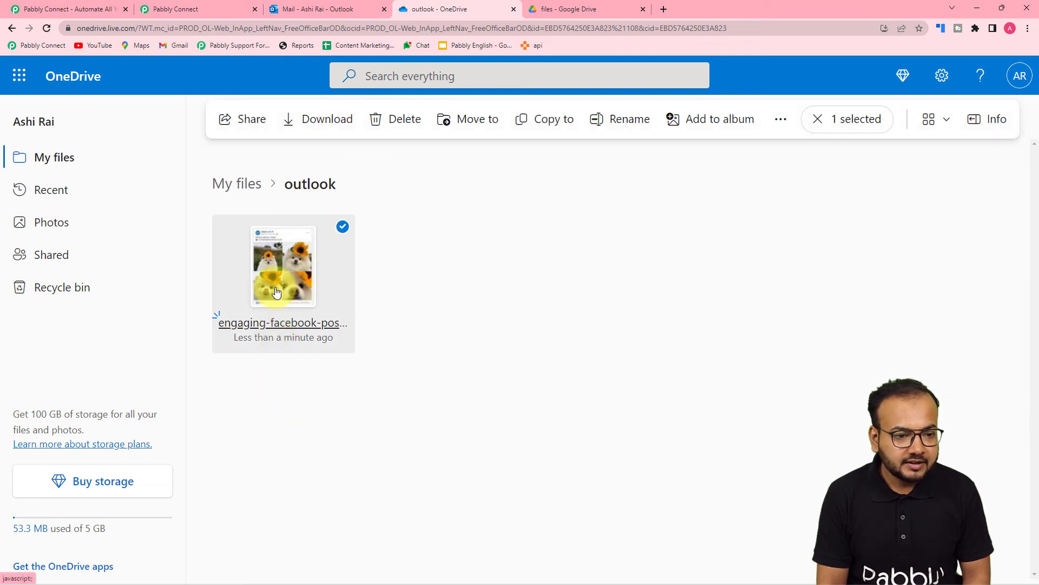
click(285, 322)
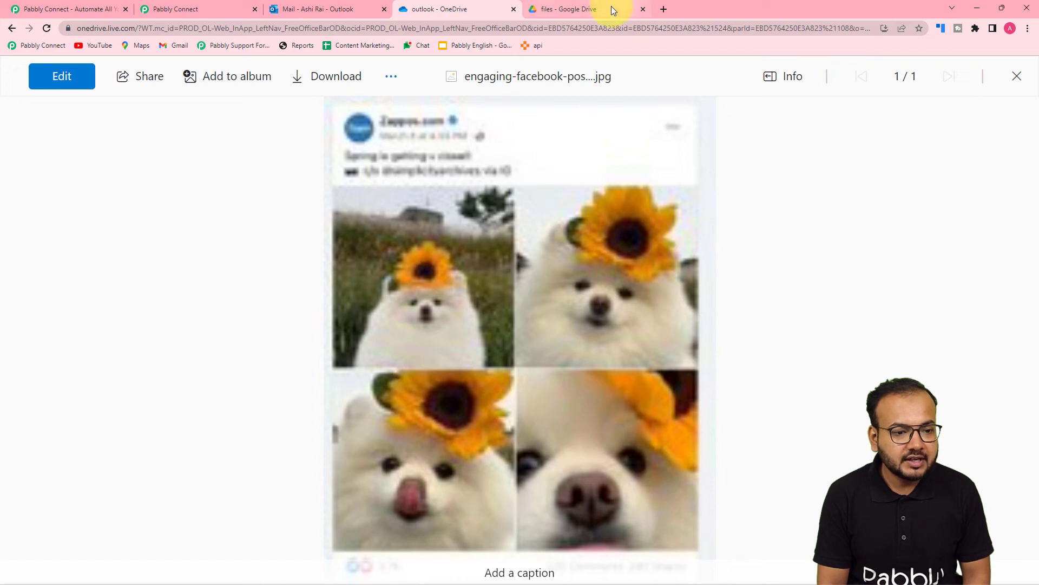
click(594, 9)
Step: Preview engaging-facebook-post-ideas-puppy.jpg in Google Drive, then return to OneDrive to compare
double_click(321, 287)
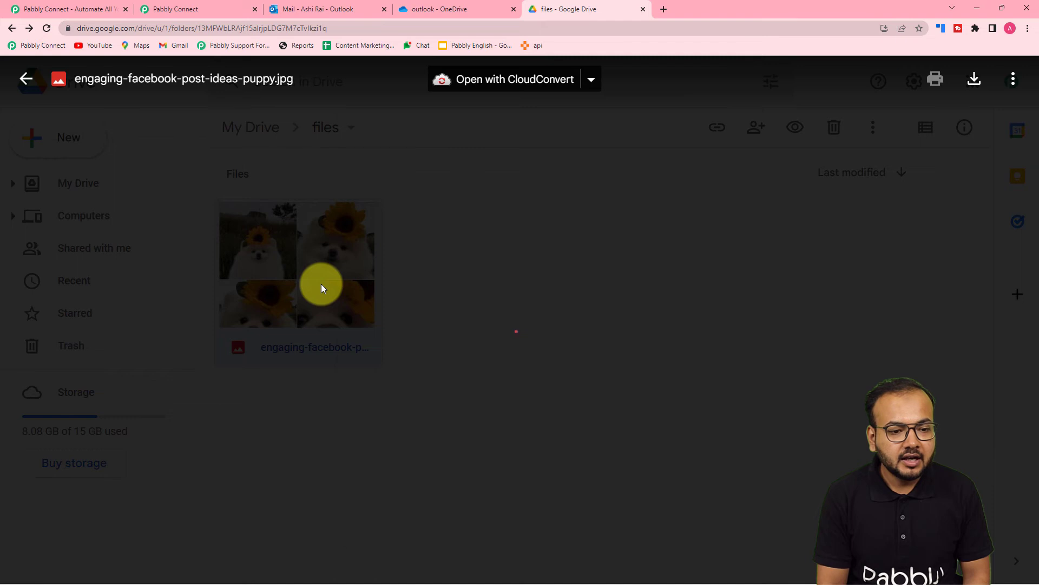
click(457, 9)
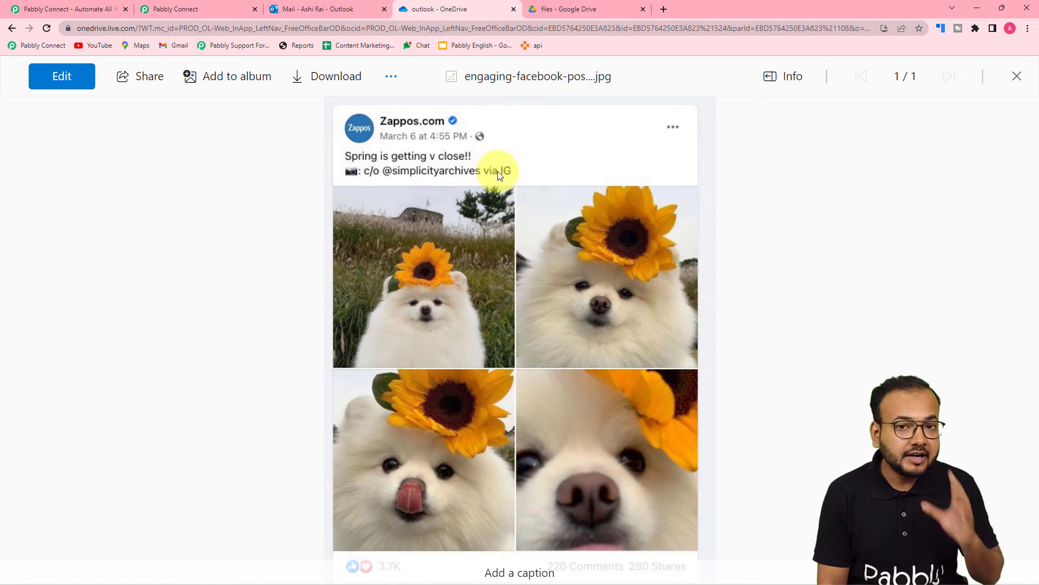
Step: Review the finished Google Drive to Microsoft OneDrive workflow in Pabbly Connect
click(196, 8)
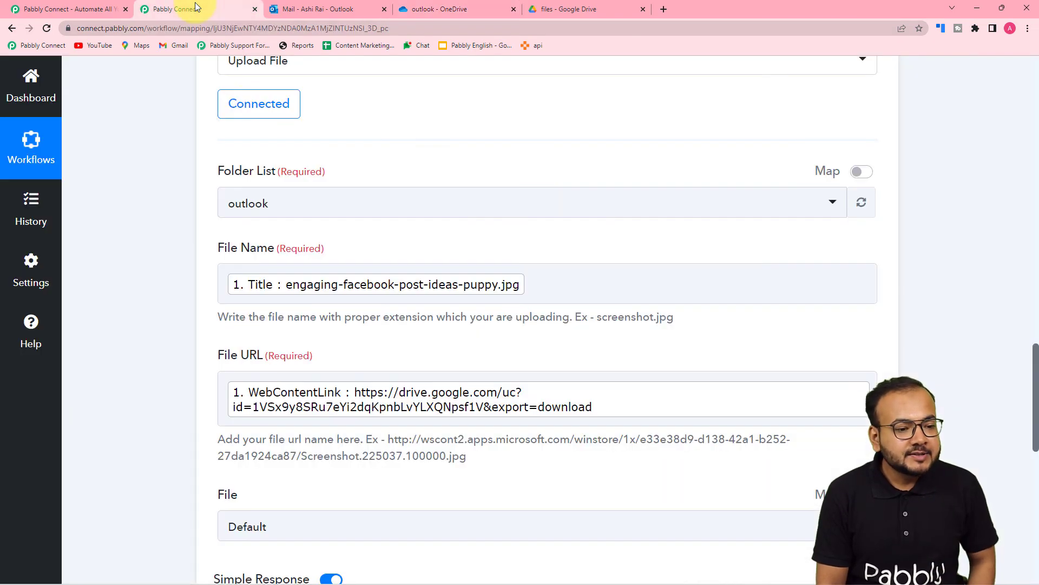
scroll(200, 349, up, 3)
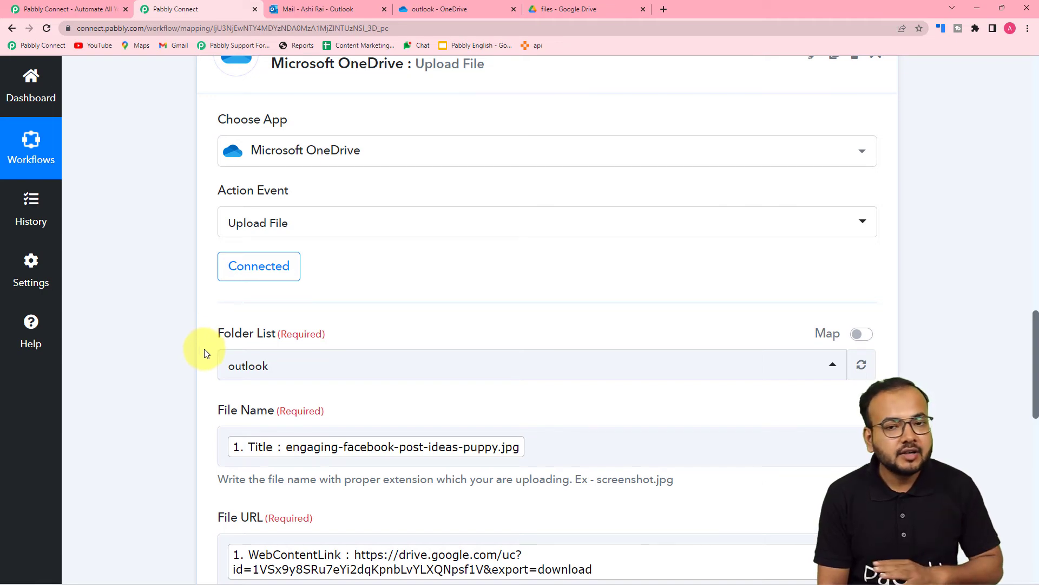
scroll(204, 353, down, 1)
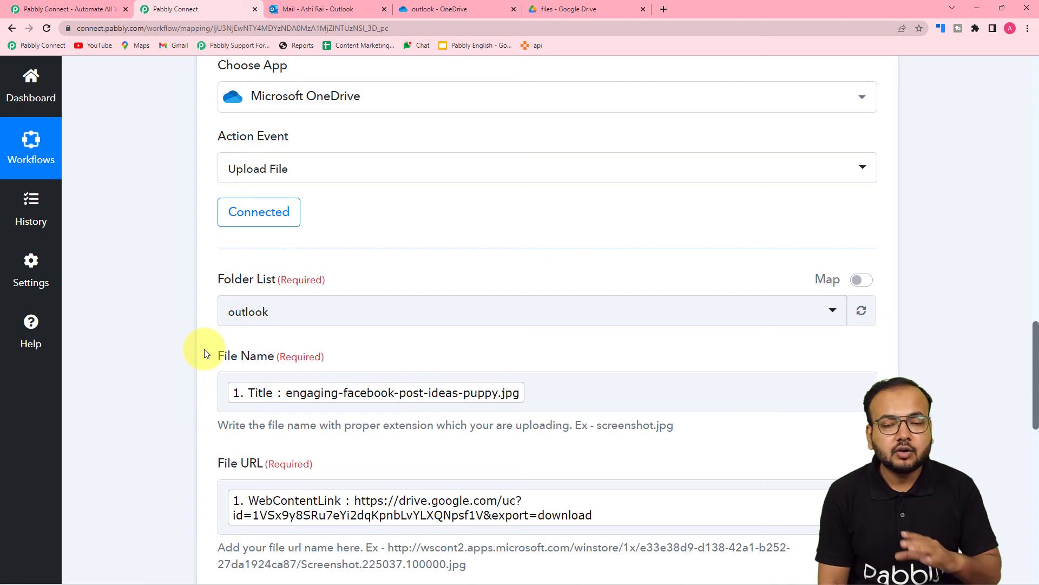
scroll(205, 353, up, 15)
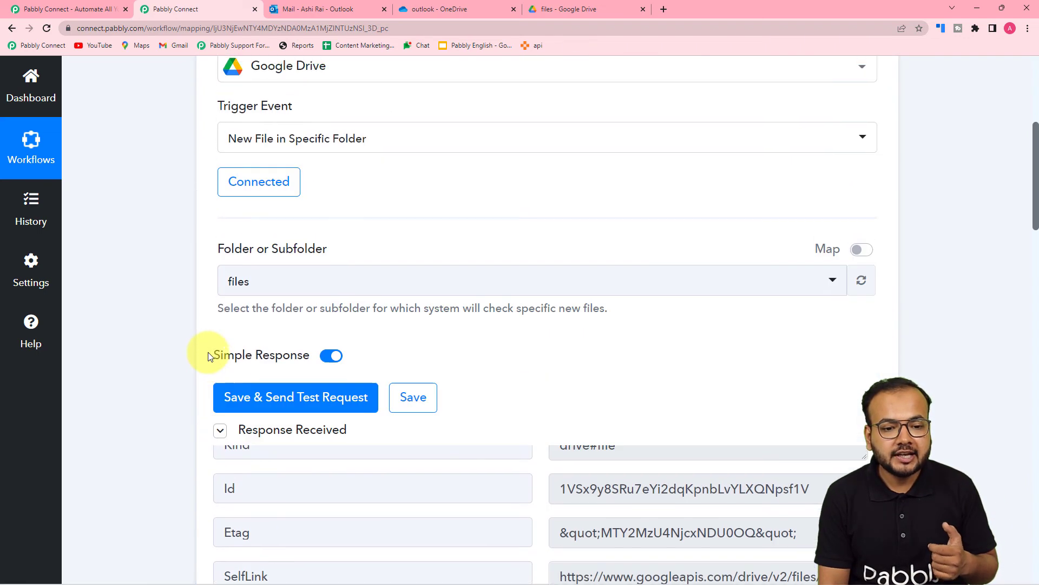
scroll(208, 352, up, 5)
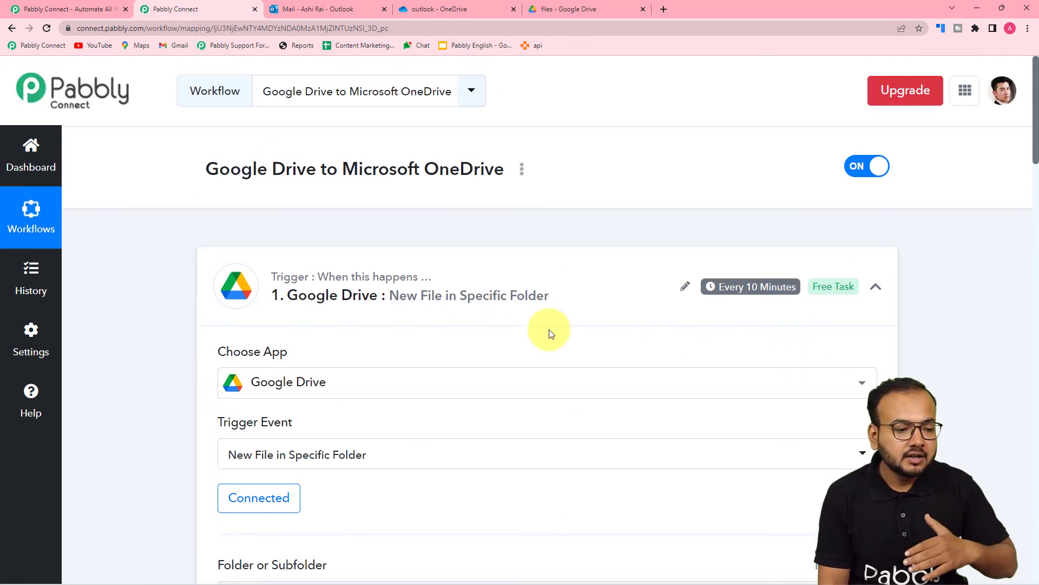
scroll(542, 297, down, 2)
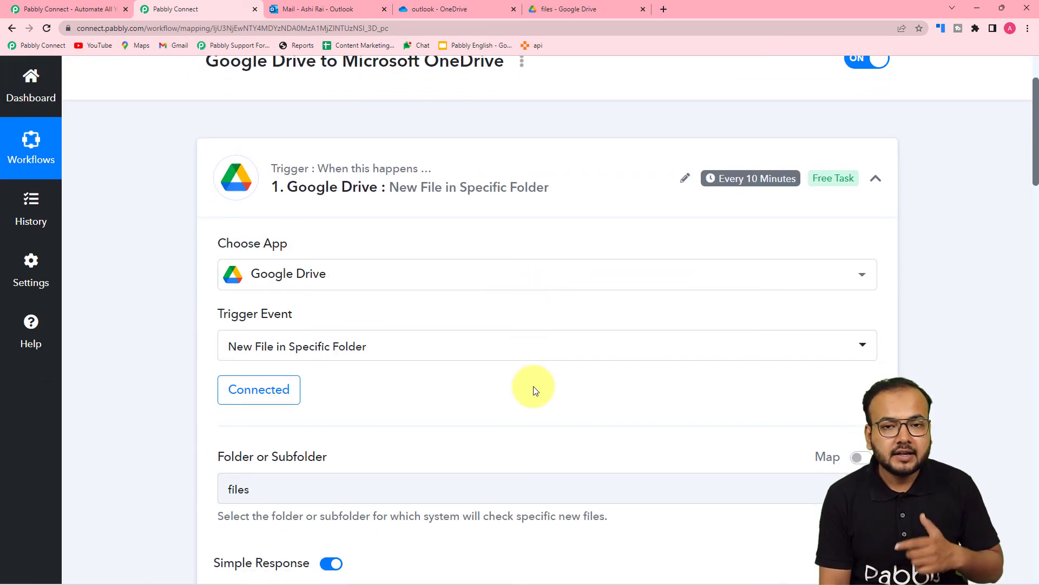
scroll(535, 390, down, 15)
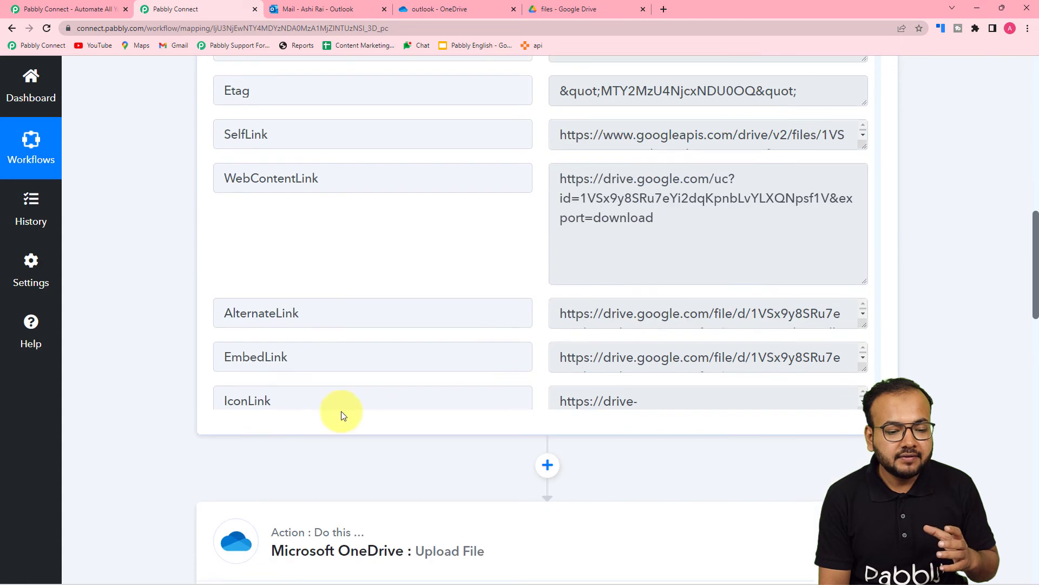
scroll(184, 418, down, 10)
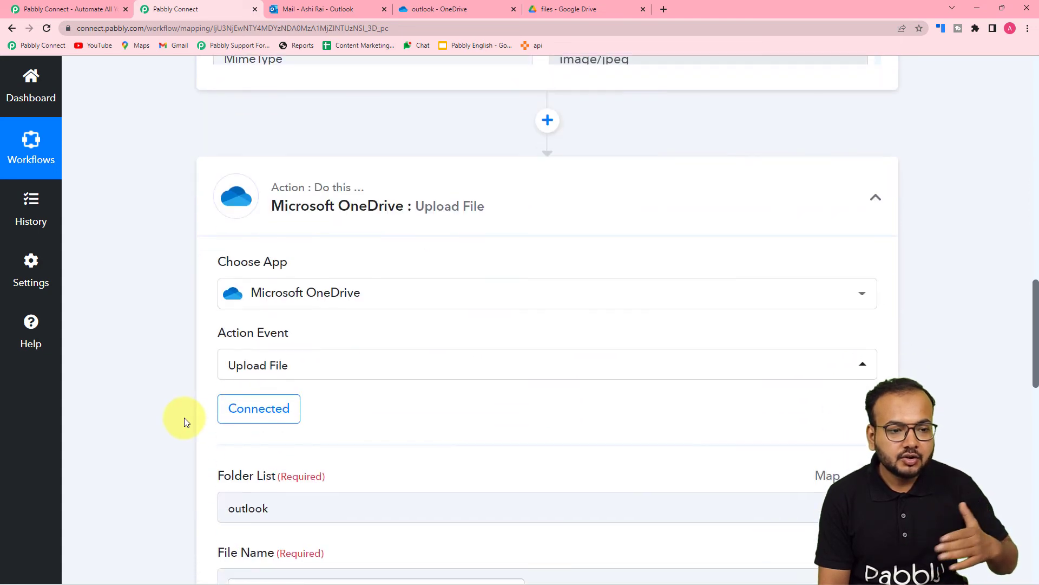
scroll(184, 417, down, 4)
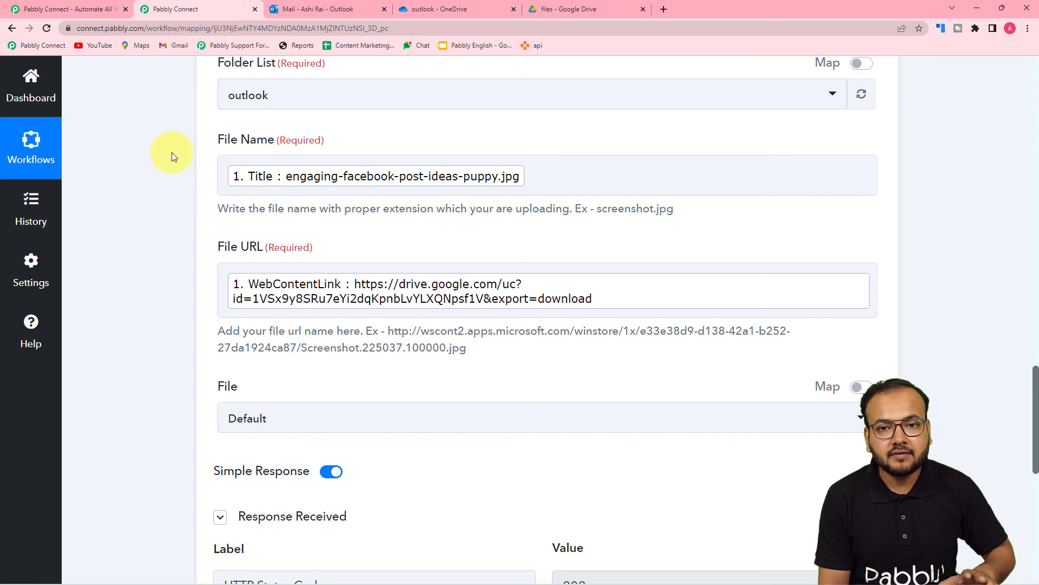
scroll(370, 228, up, 9)
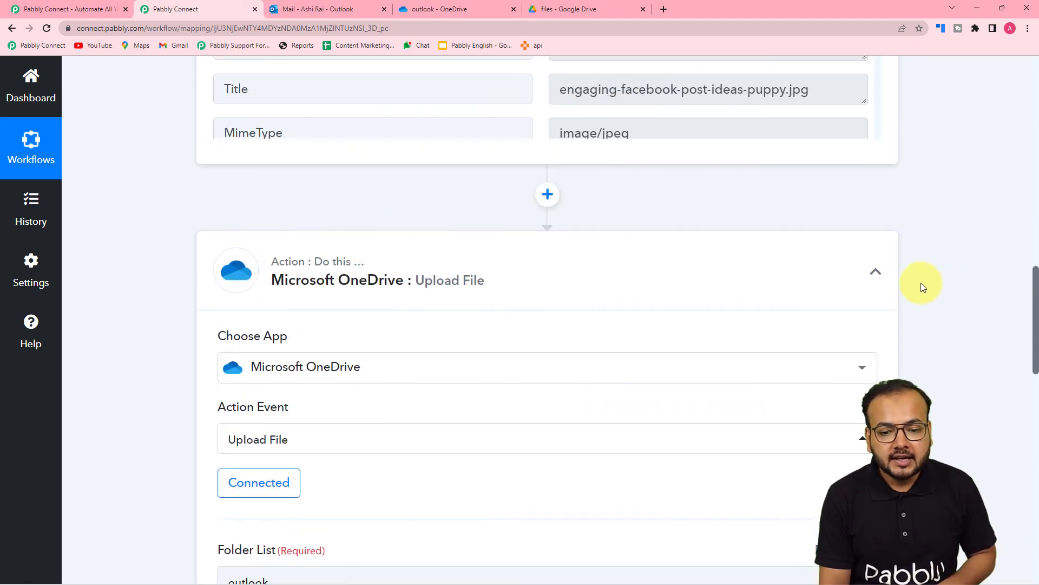
Step: Collapse the OneDrive upload and Google Drive trigger steps to their headers
click(875, 271)
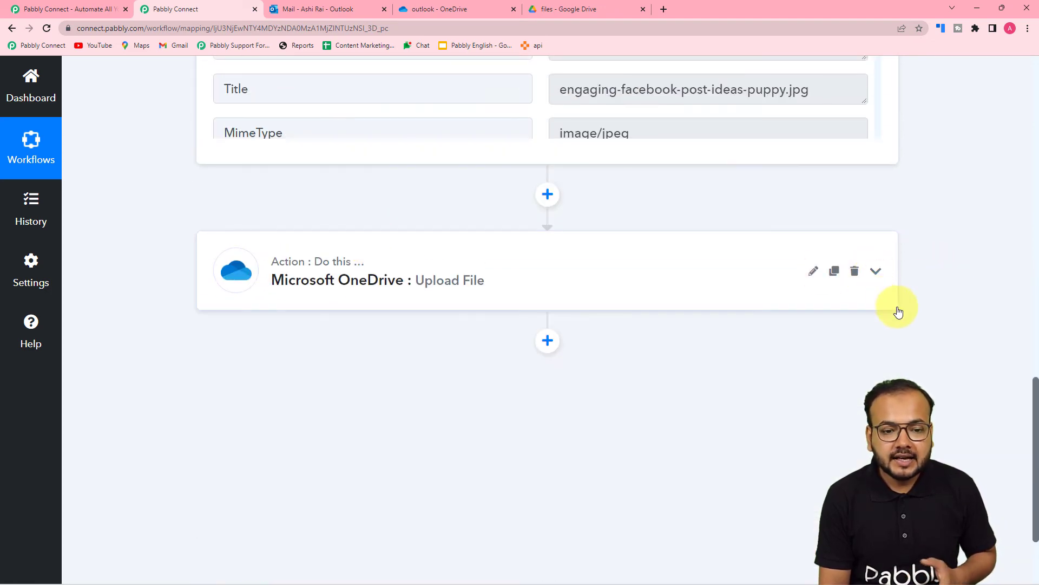
scroll(898, 308, up, 20)
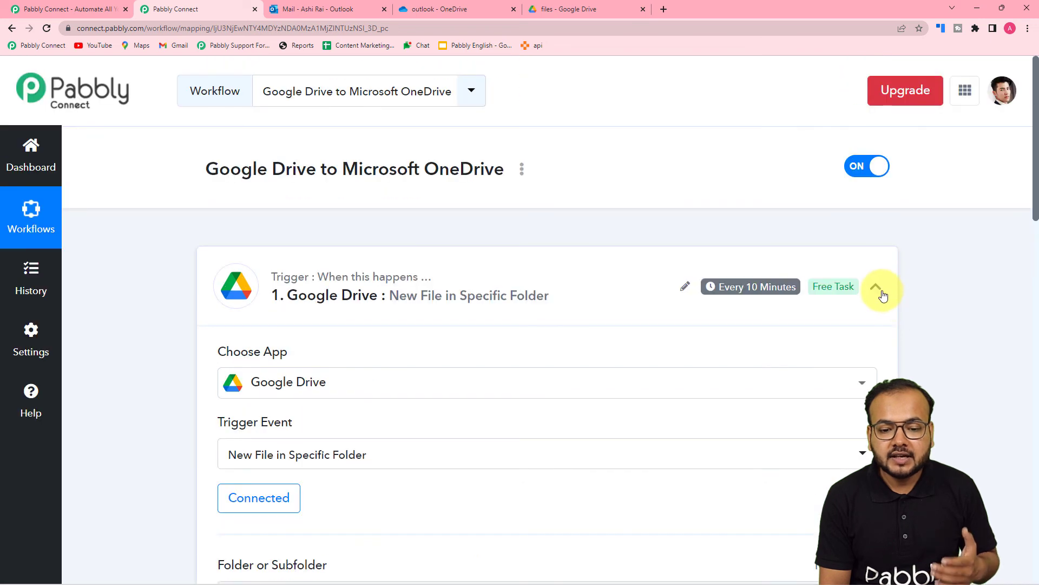
click(882, 293)
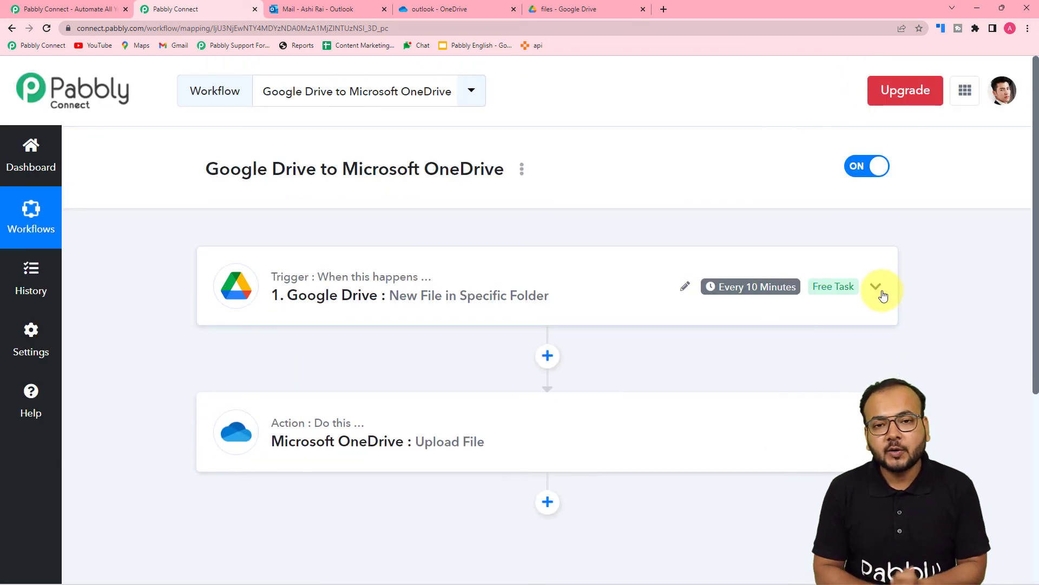